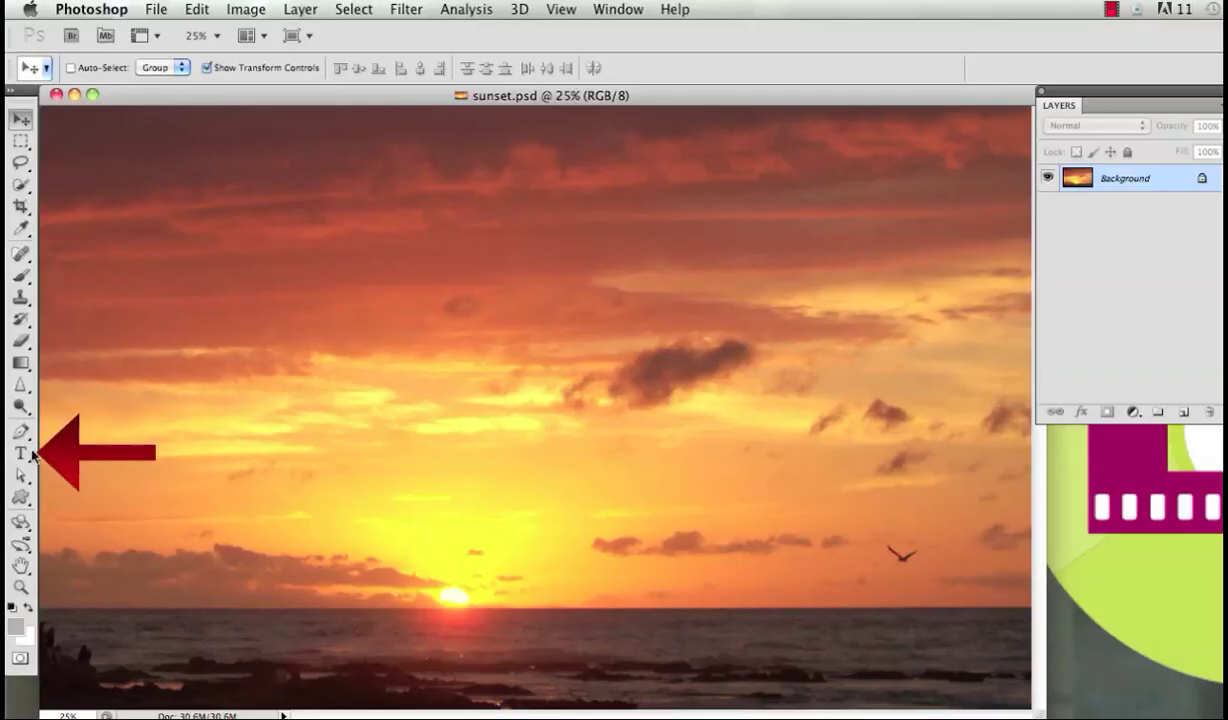
# Start Horizontal Type Mask text in Stone Sans ITC TT Bold 48 pt at the sky's left.
pyautogui.click(21, 456)
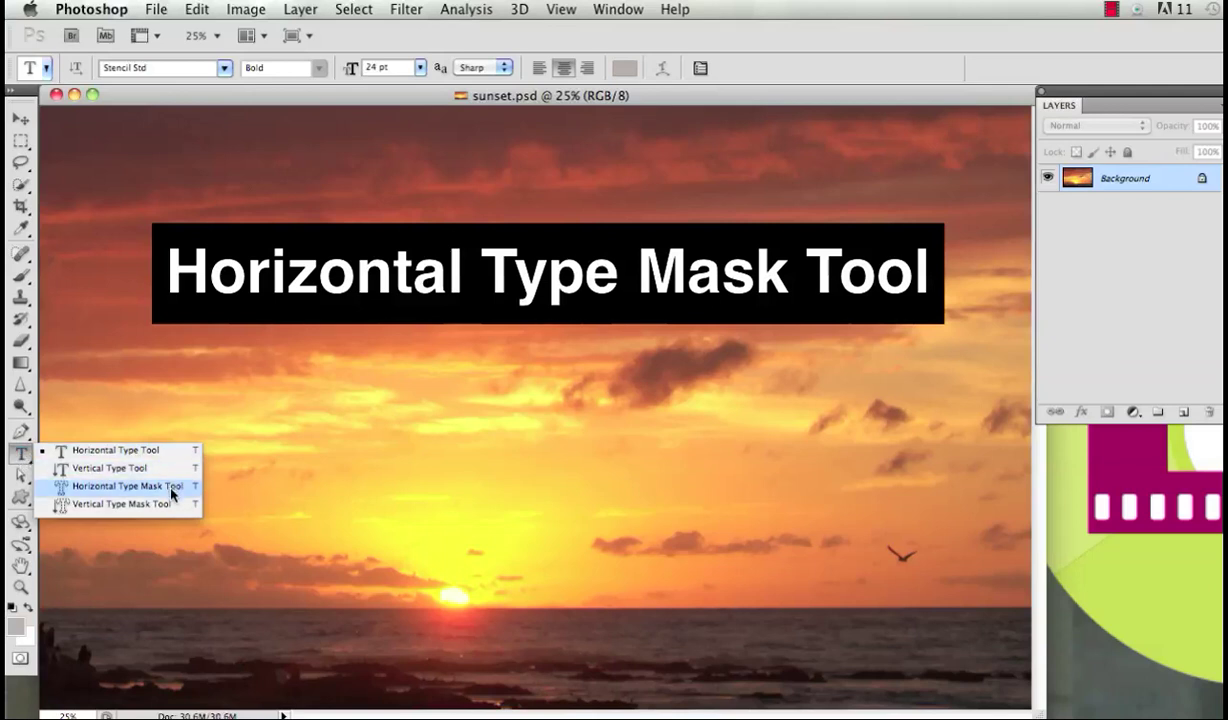
pyautogui.click(128, 486)
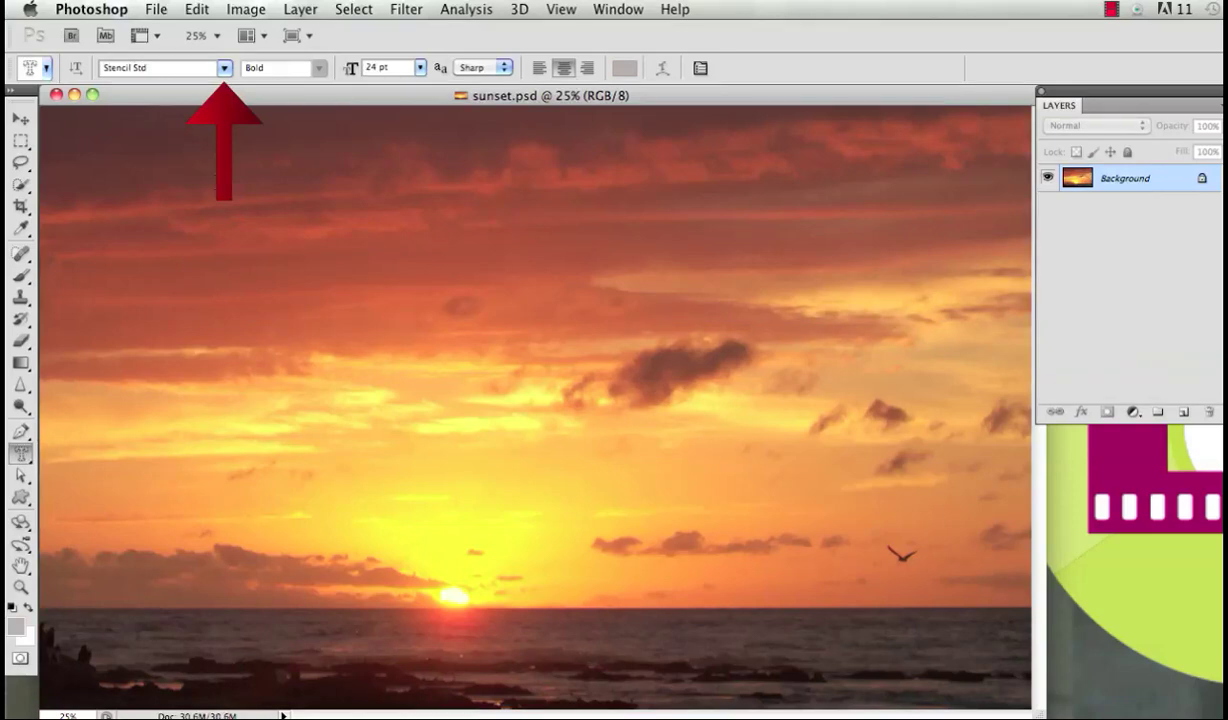
pyautogui.click(224, 68)
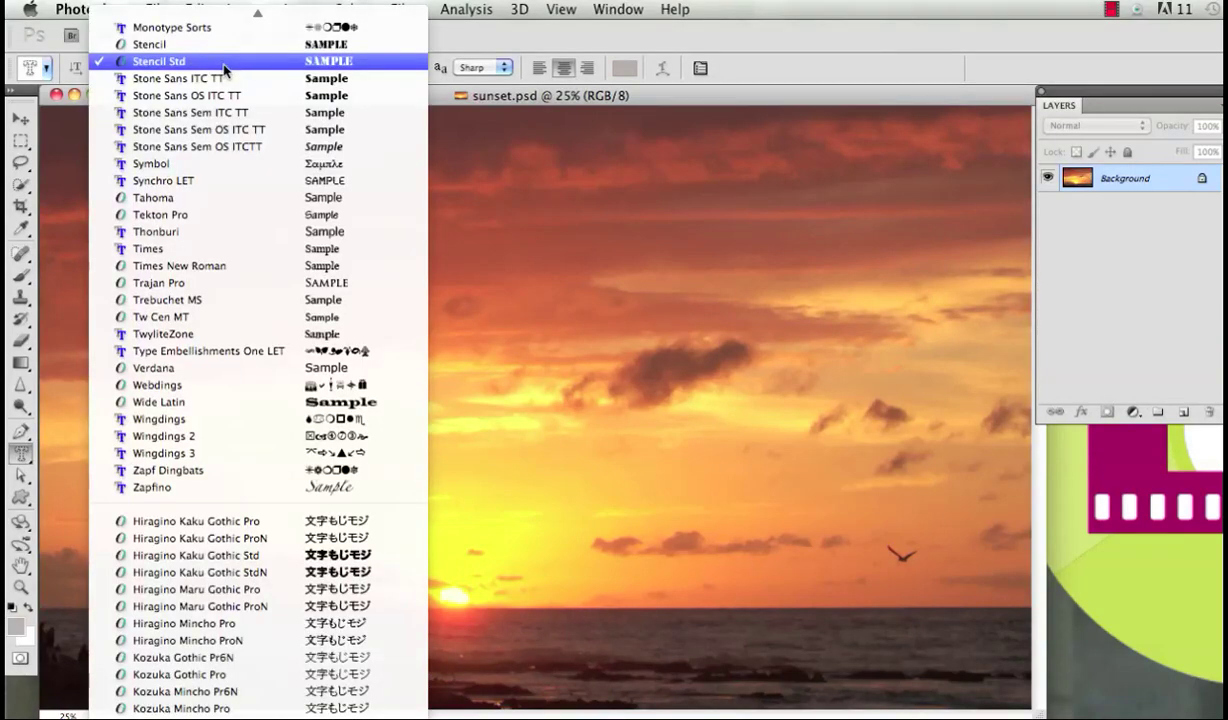
pyautogui.click(225, 68)
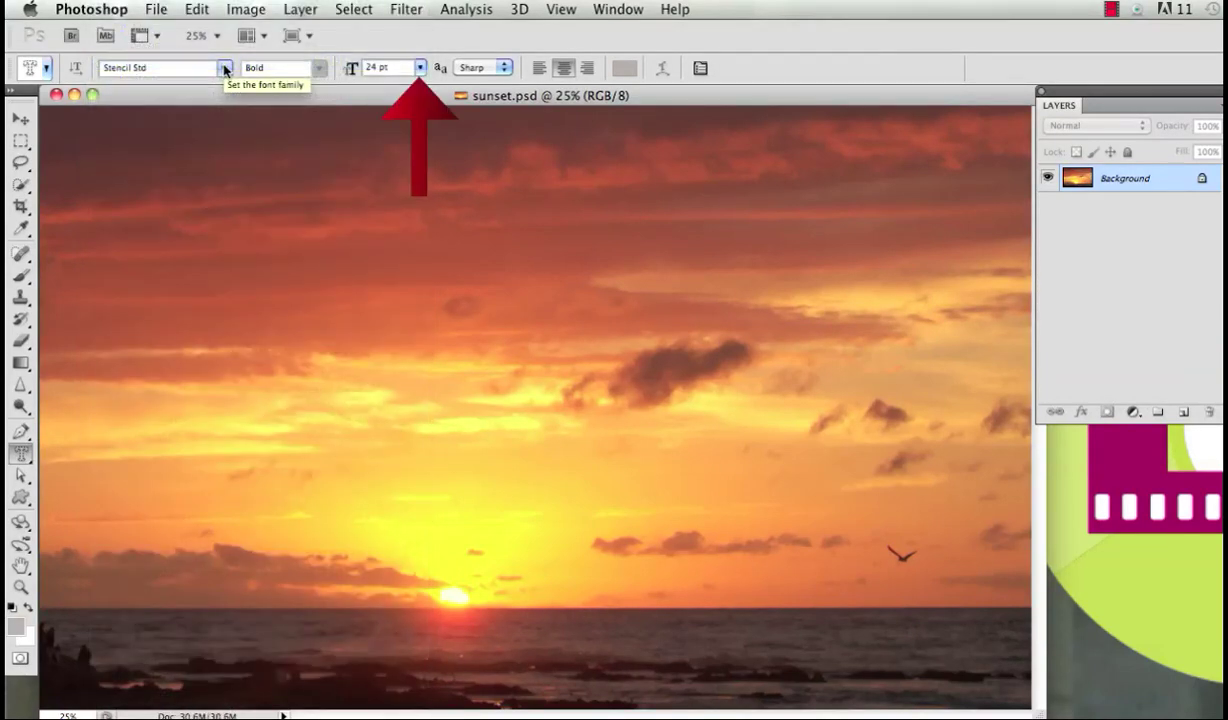
pyautogui.click(420, 68)
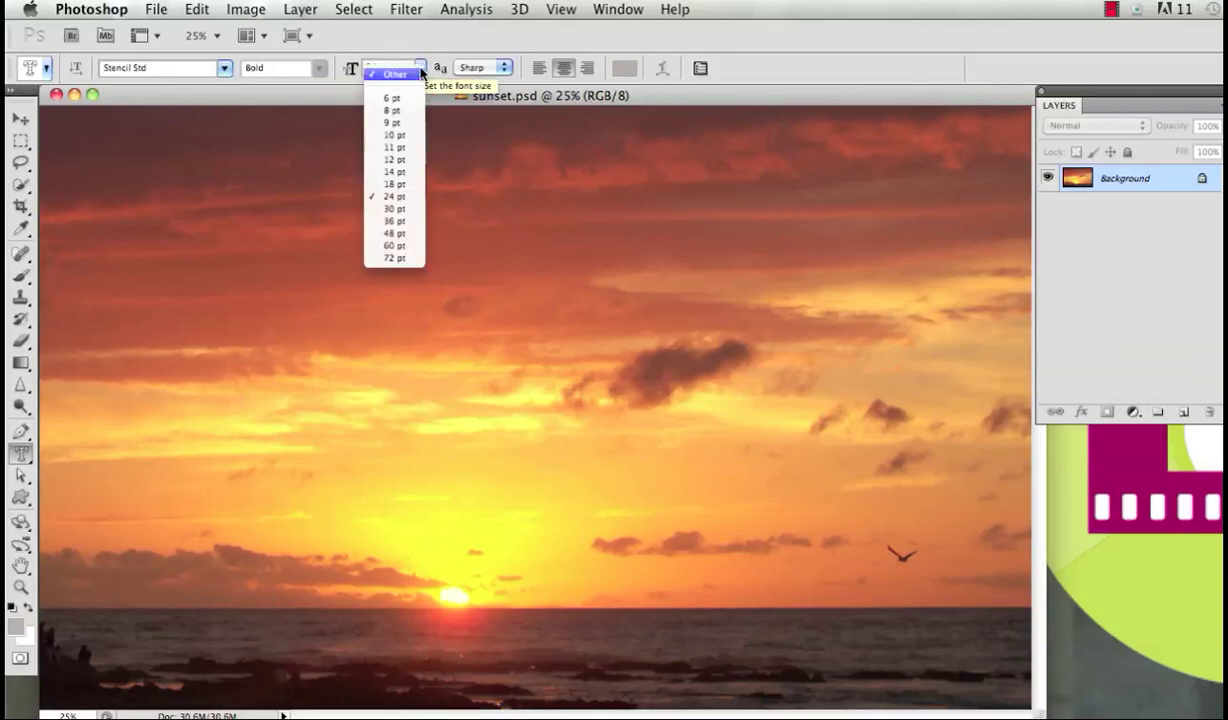
pyautogui.click(403, 231)
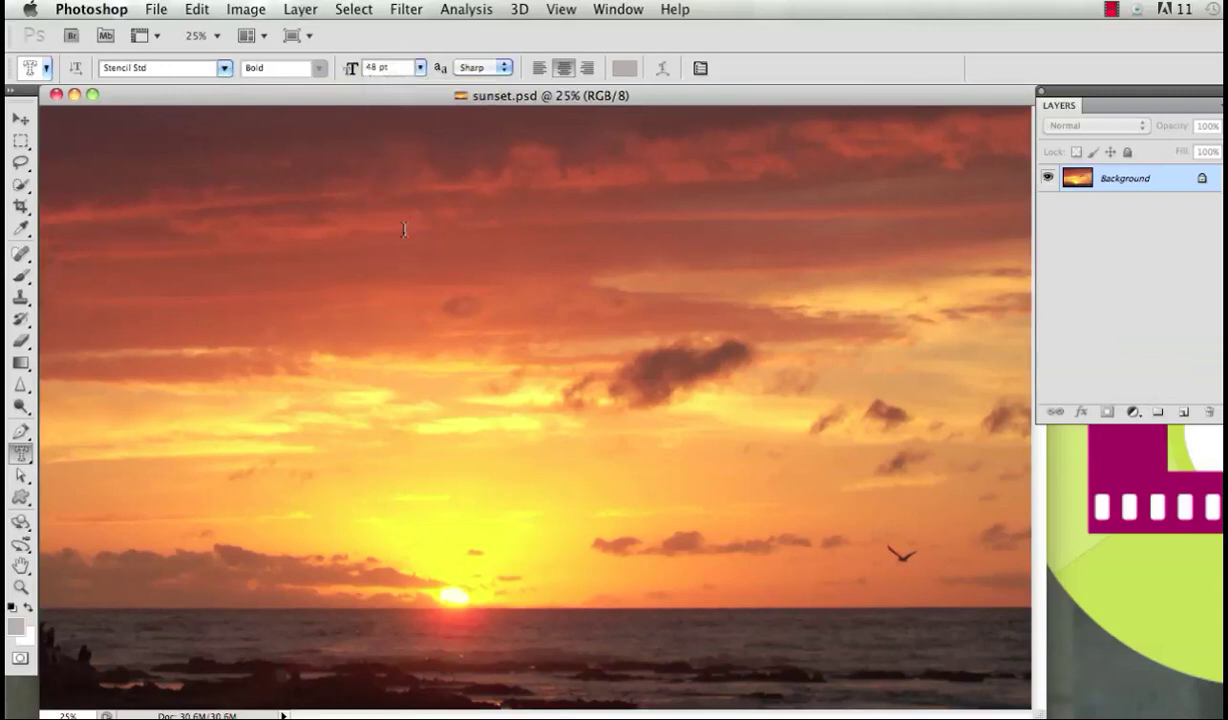
pyautogui.click(149, 393)
# Type 'Peace', resize it to 180 pt, move it over the sun and commit the selection.
pyautogui.write('Peace')
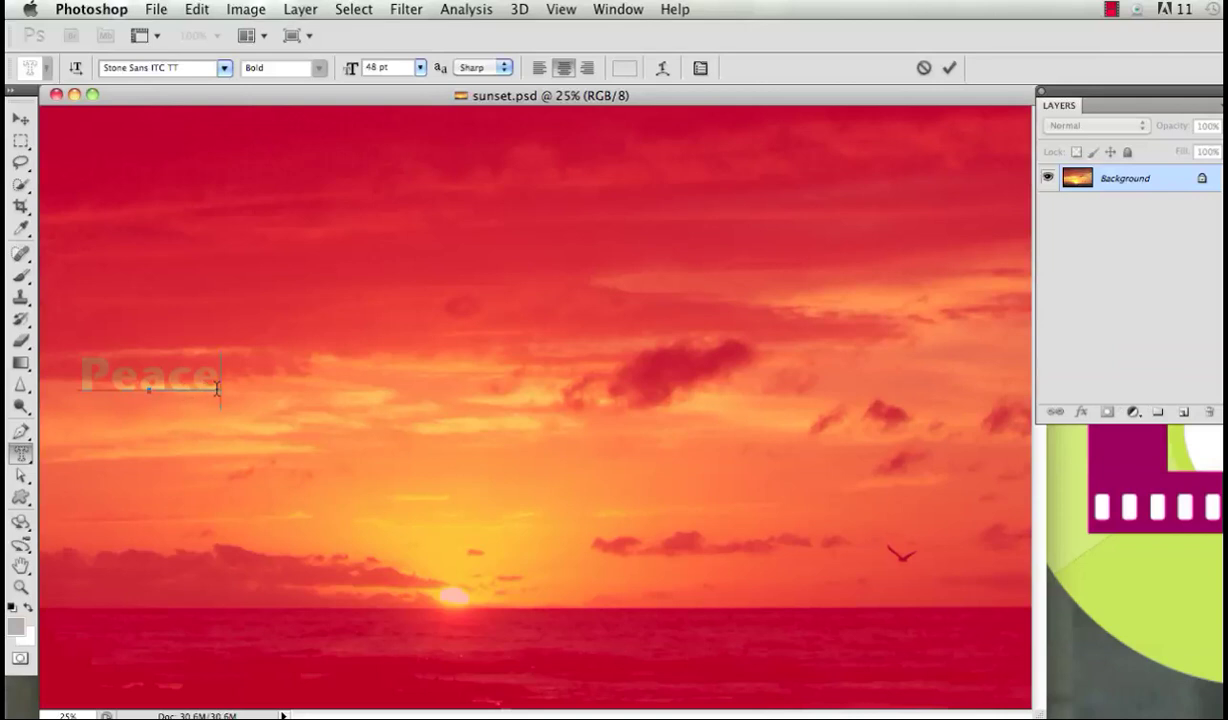
pyautogui.moveTo(207, 381); pyautogui.dragTo(80, 377)
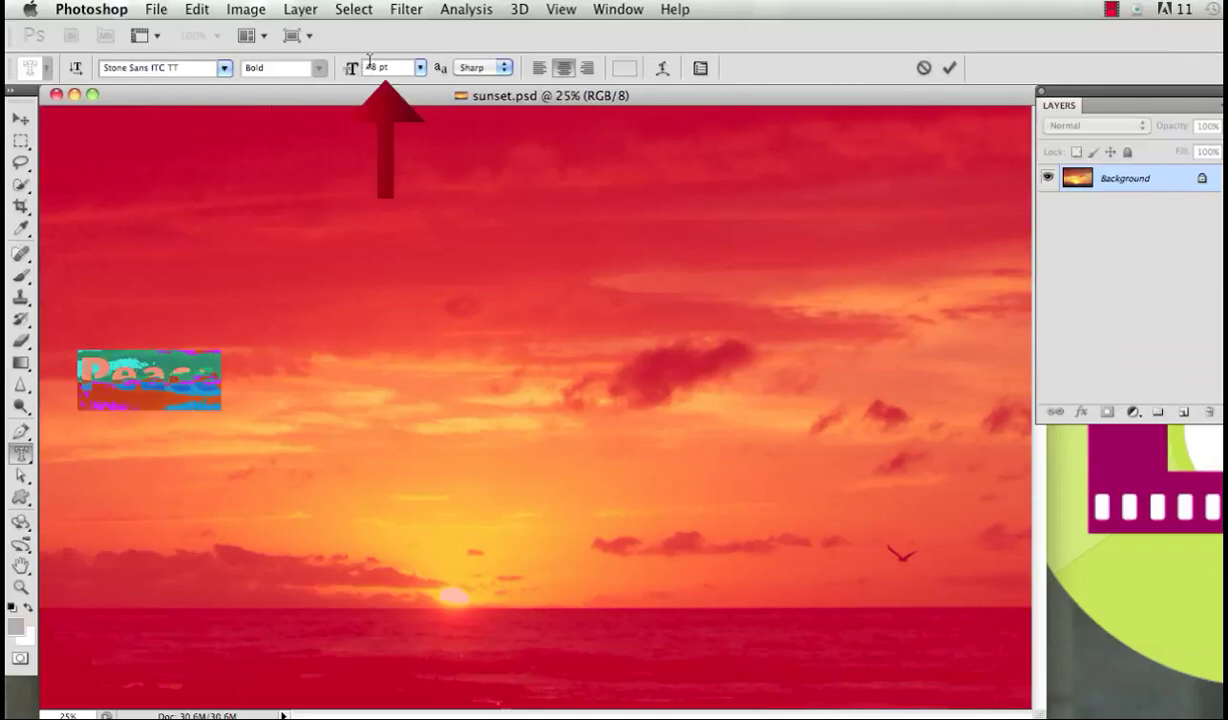
pyautogui.press('BackSpace')
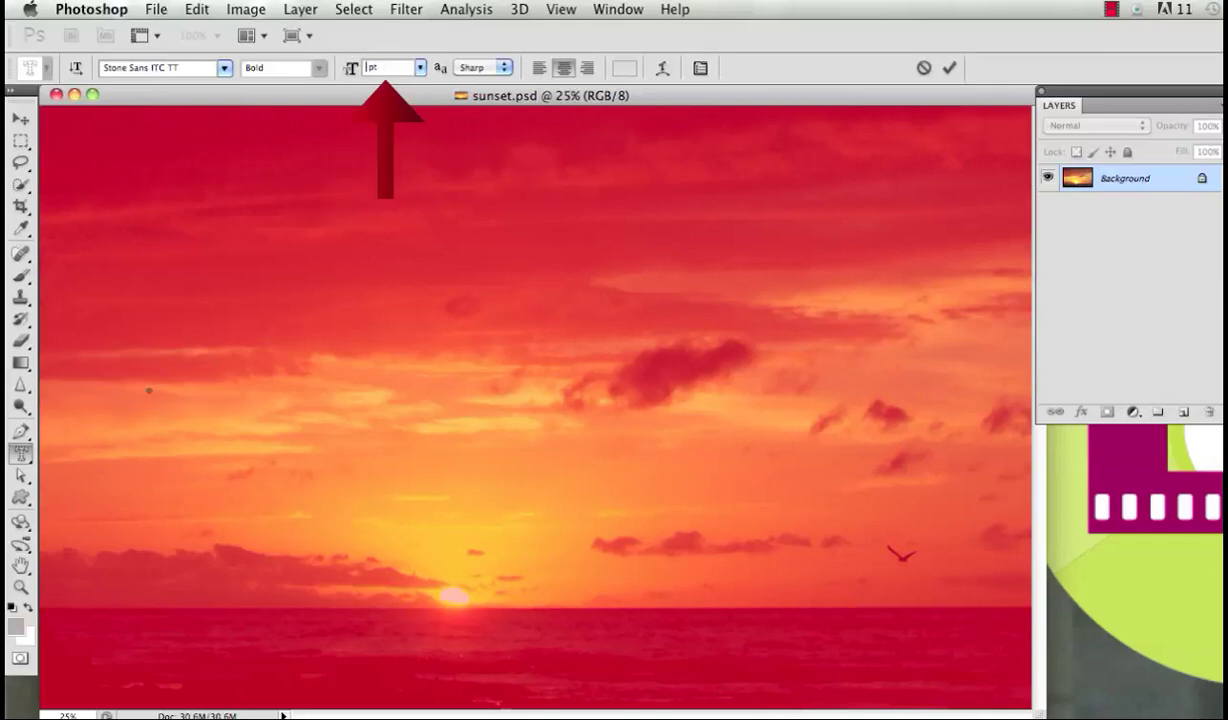
pyautogui.write('180')
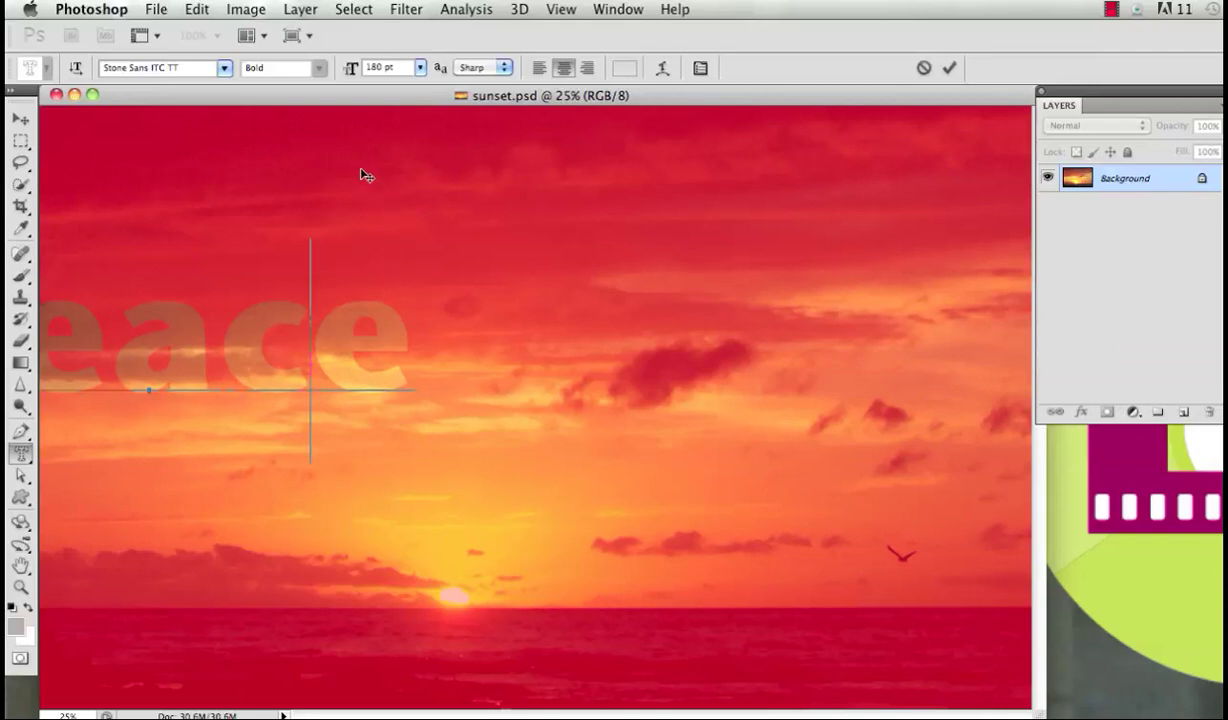
pyautogui.moveTo(436, 184)
pyautogui.mouseDown()
pyautogui.moveTo(567, 208)
pyautogui.moveTo(628, 261)
pyautogui.moveTo(666, 309)
pyautogui.moveTo(606, 411)
pyautogui.moveTo(650, 409)
pyautogui.moveTo(652, 421)
pyautogui.mouseUp()
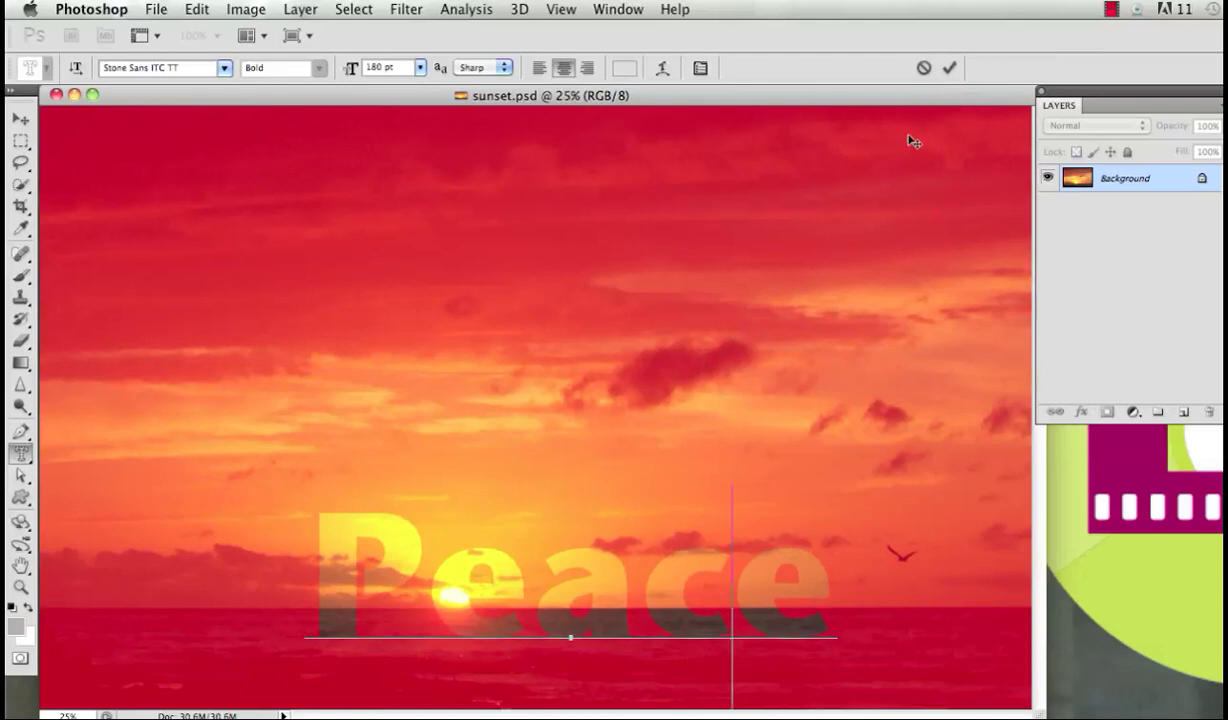
pyautogui.click(949, 68)
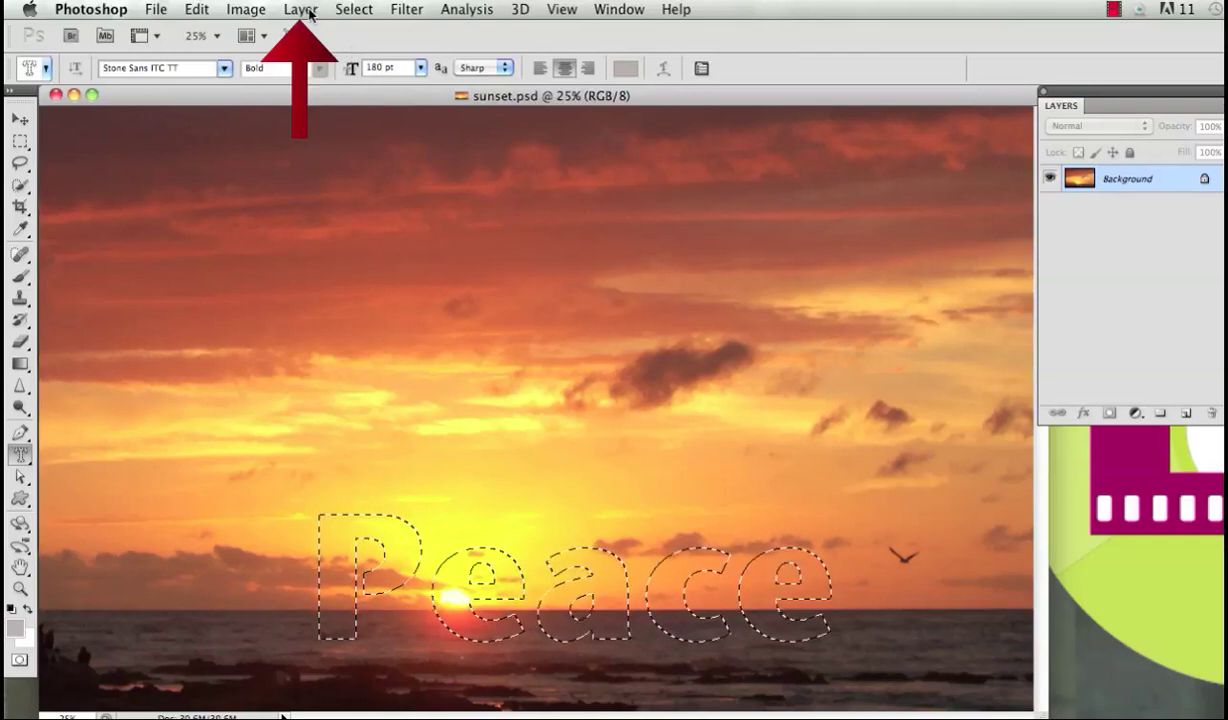
# Copy the Peace selection to a new Layer 1 via Layer via Copy and check the cut-out.
pyautogui.click(303, 10)
pyautogui.moveTo(378, 37)
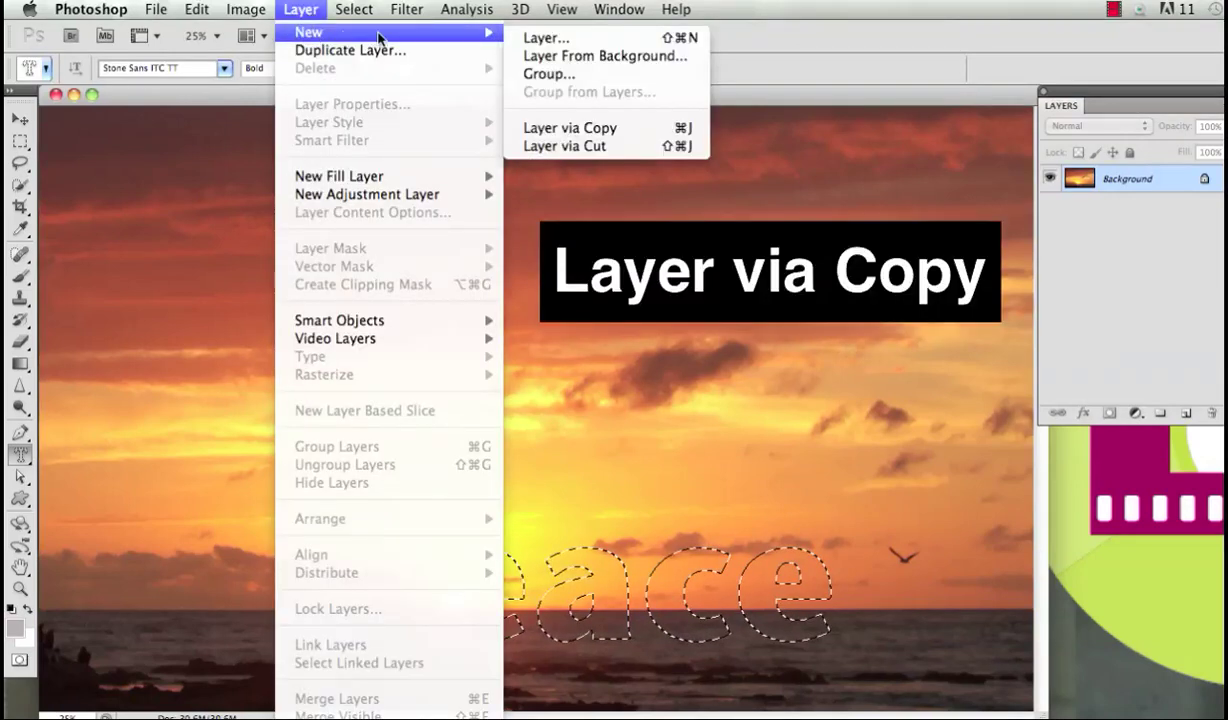
pyautogui.click(645, 131)
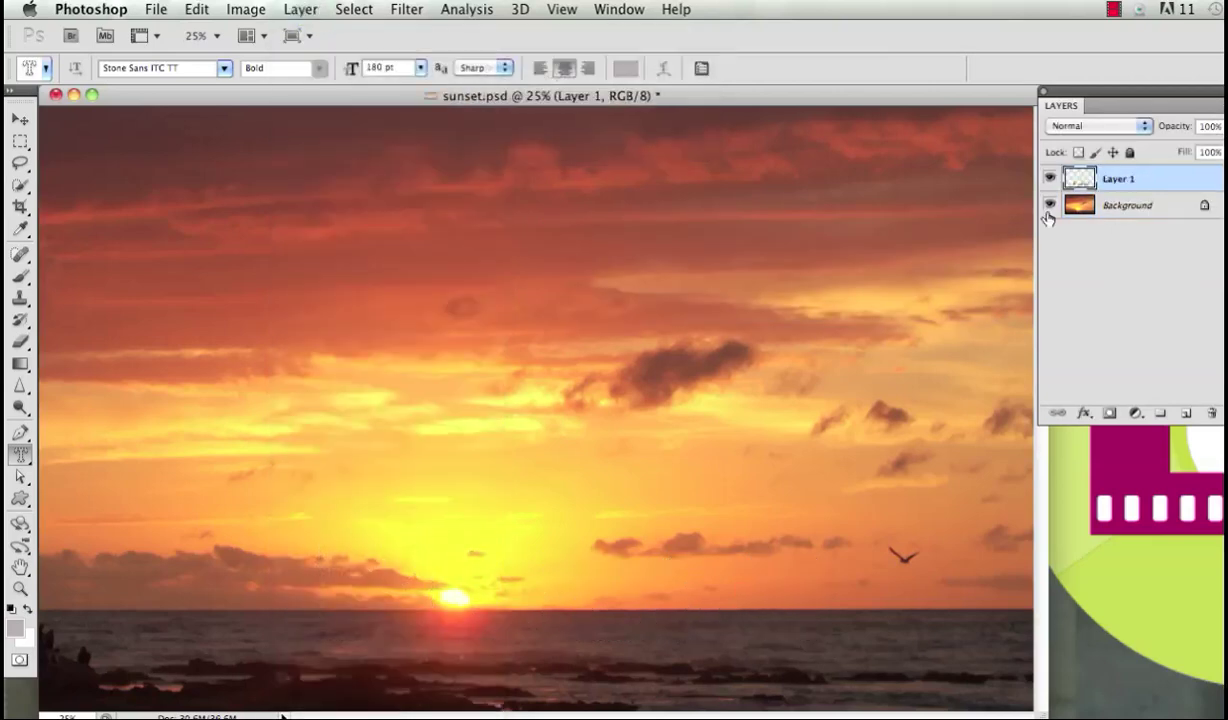
pyautogui.click(1049, 205)
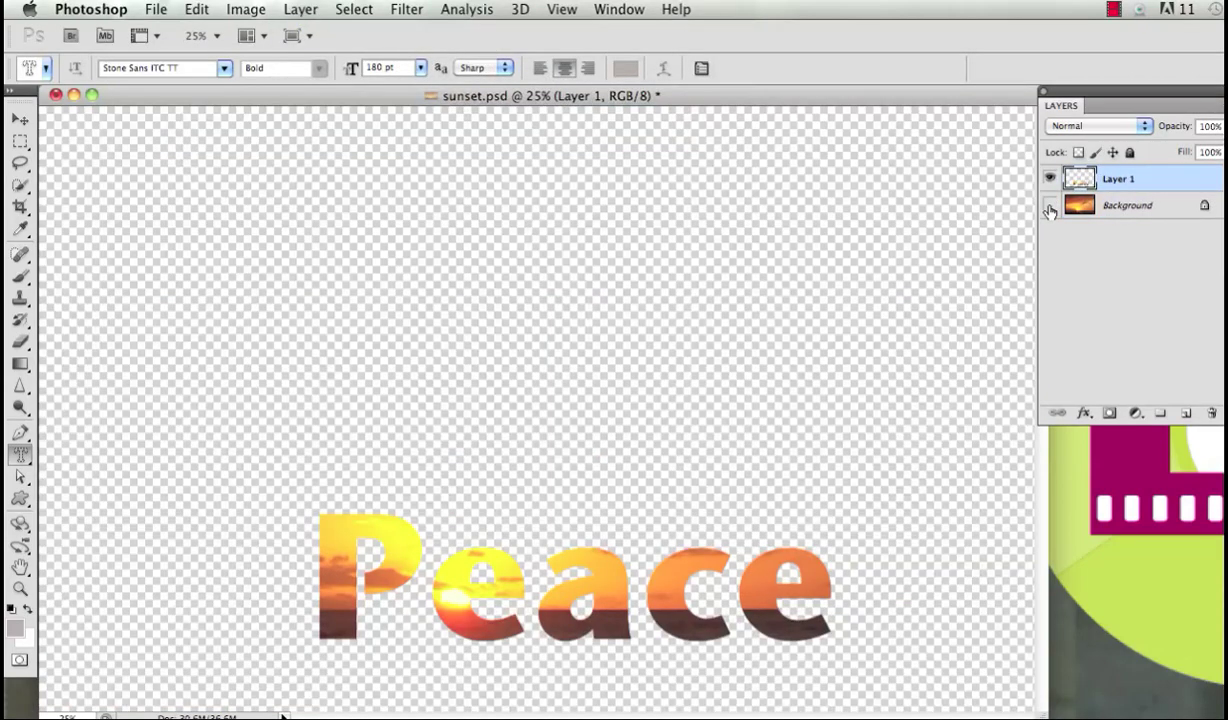
pyautogui.click(1049, 206)
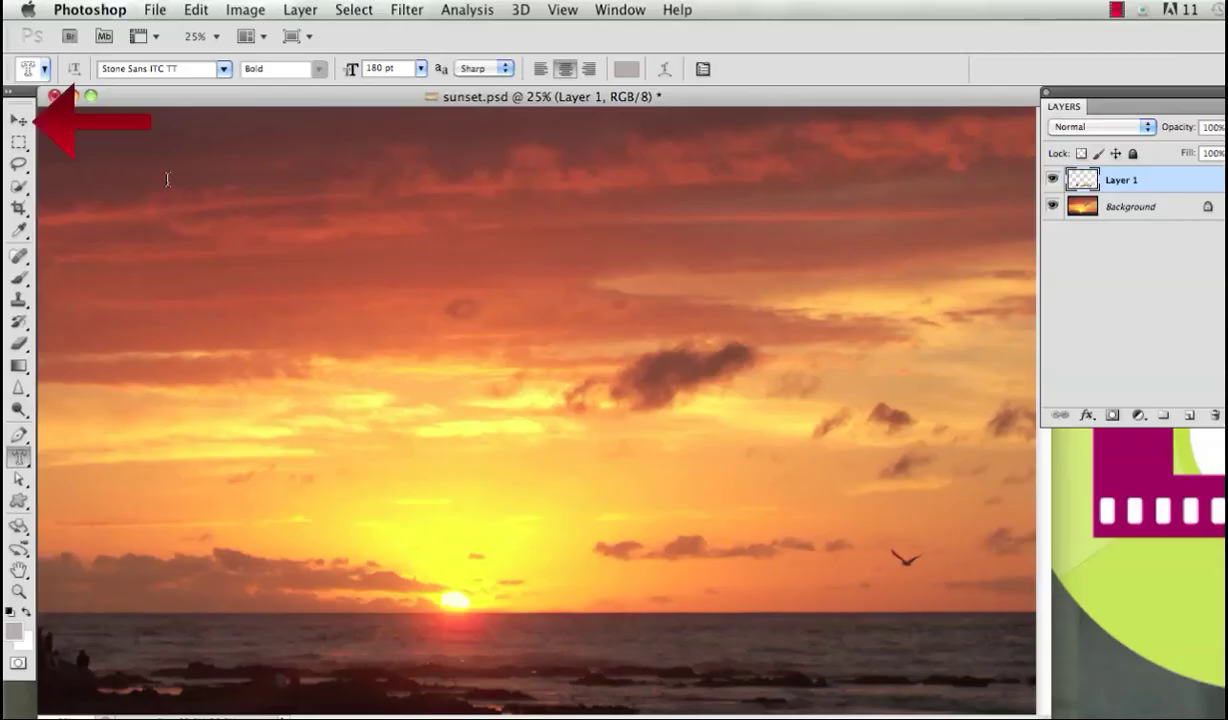
pyautogui.click(16, 120)
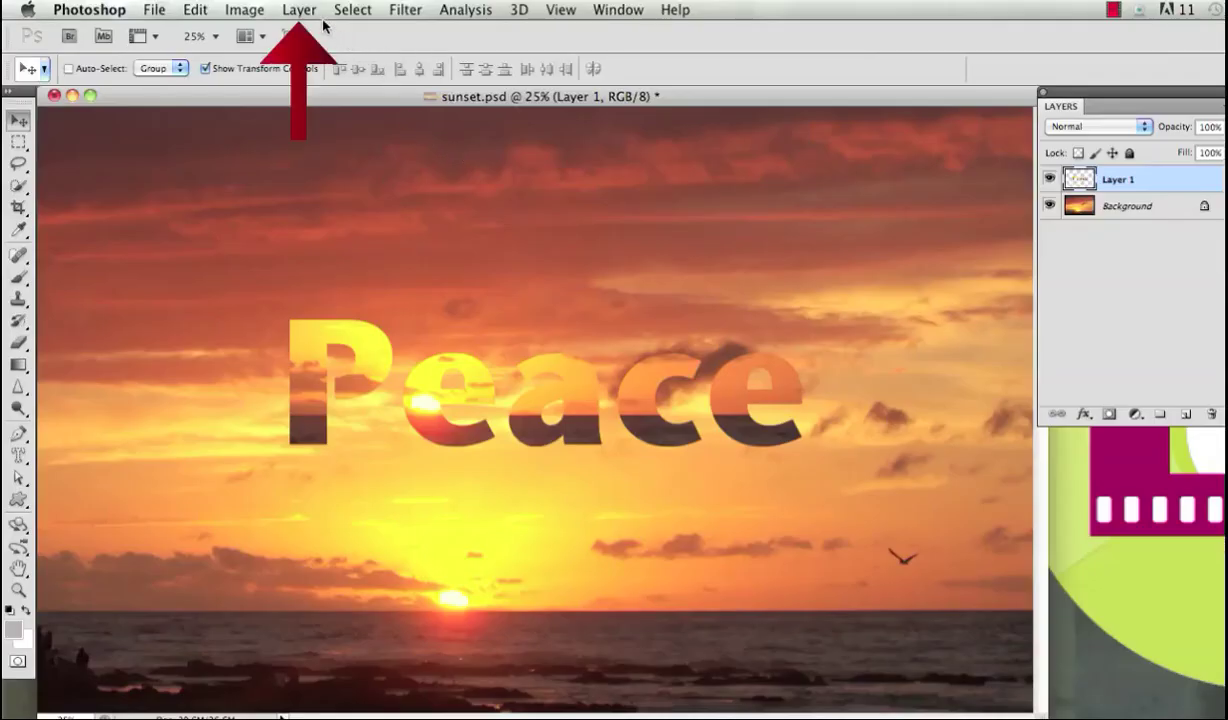
# Add an 81 px, 5% spread Outer Glow plus an Inner Shadow to Layer 1.
pyautogui.click(300, 10)
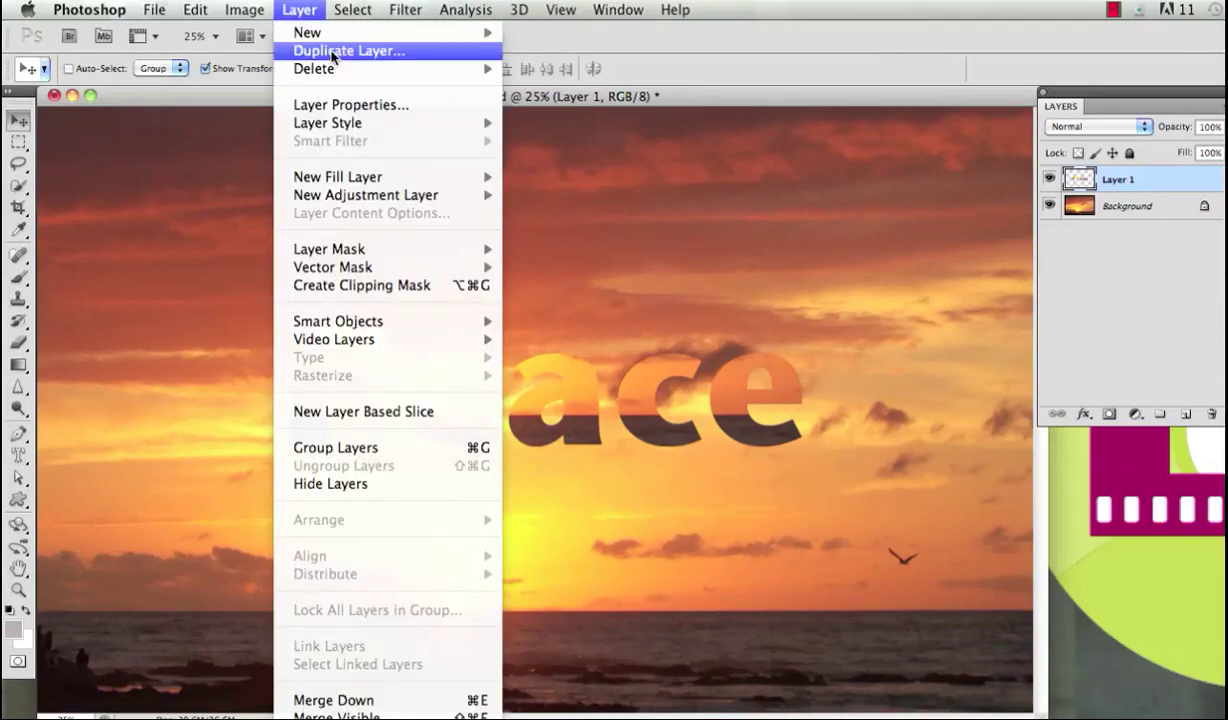
pyautogui.moveTo(390, 122)
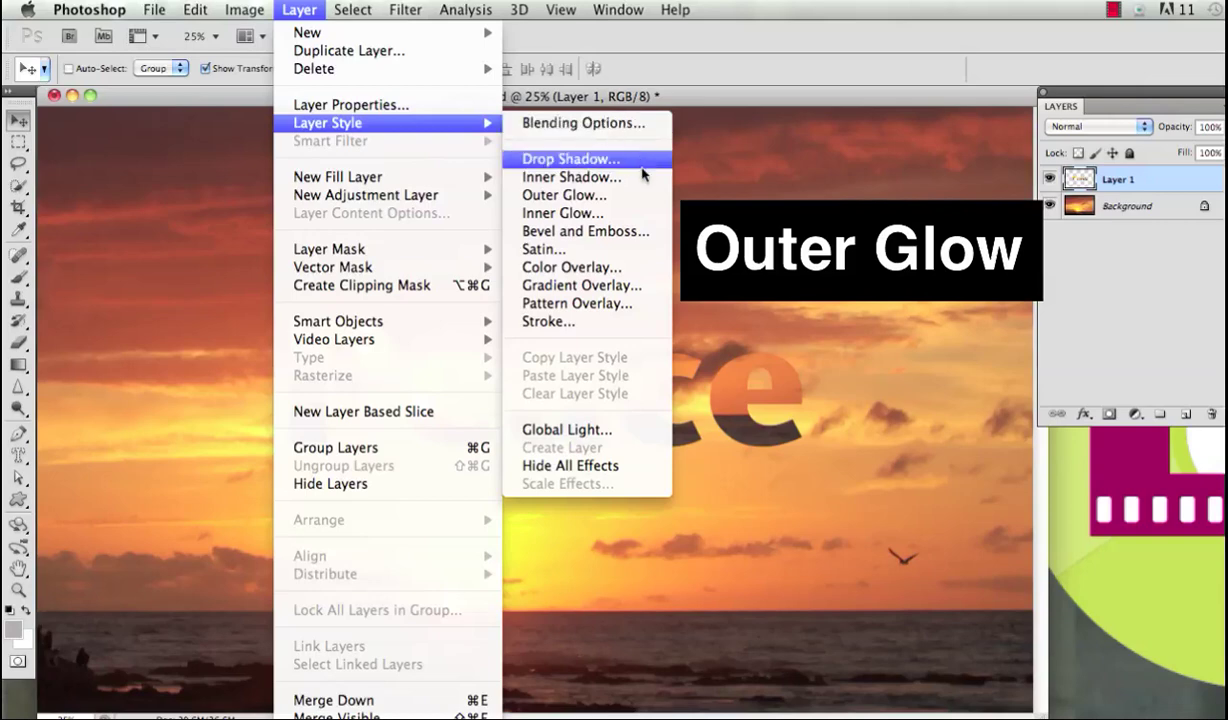
pyautogui.click(600, 196)
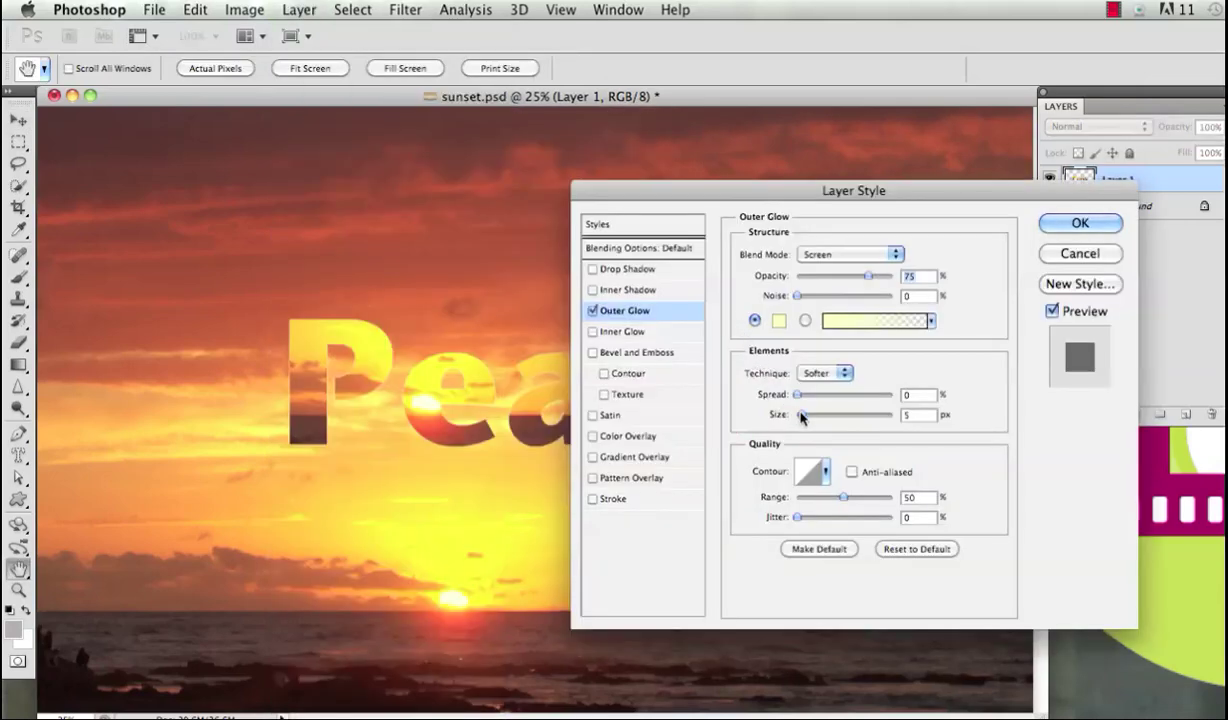
pyautogui.moveTo(800, 414); pyautogui.dragTo(831, 416)
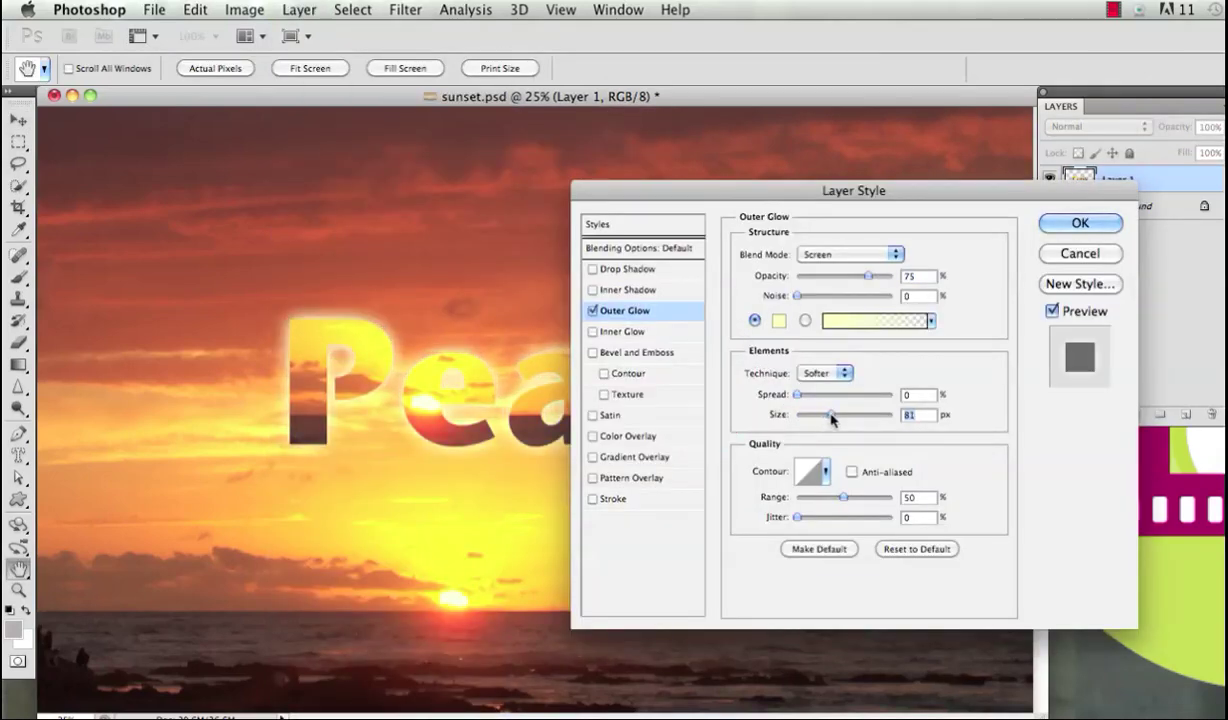
pyautogui.click(626, 292)
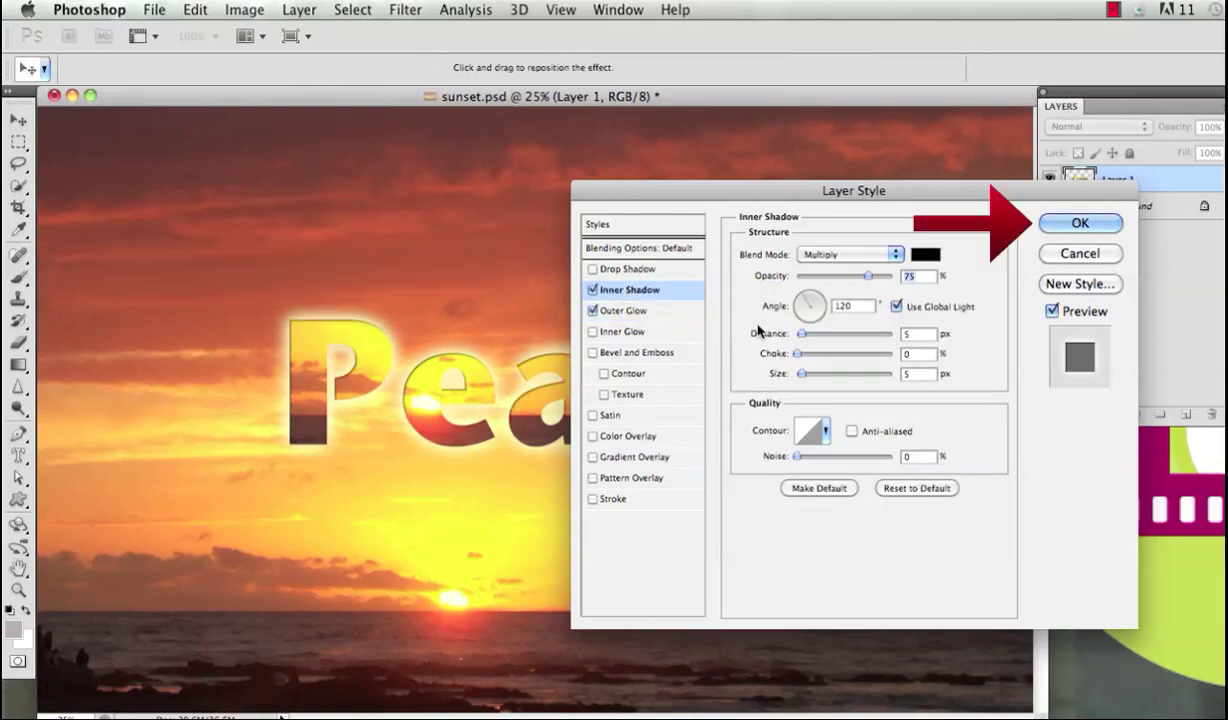
pyautogui.click(1081, 223)
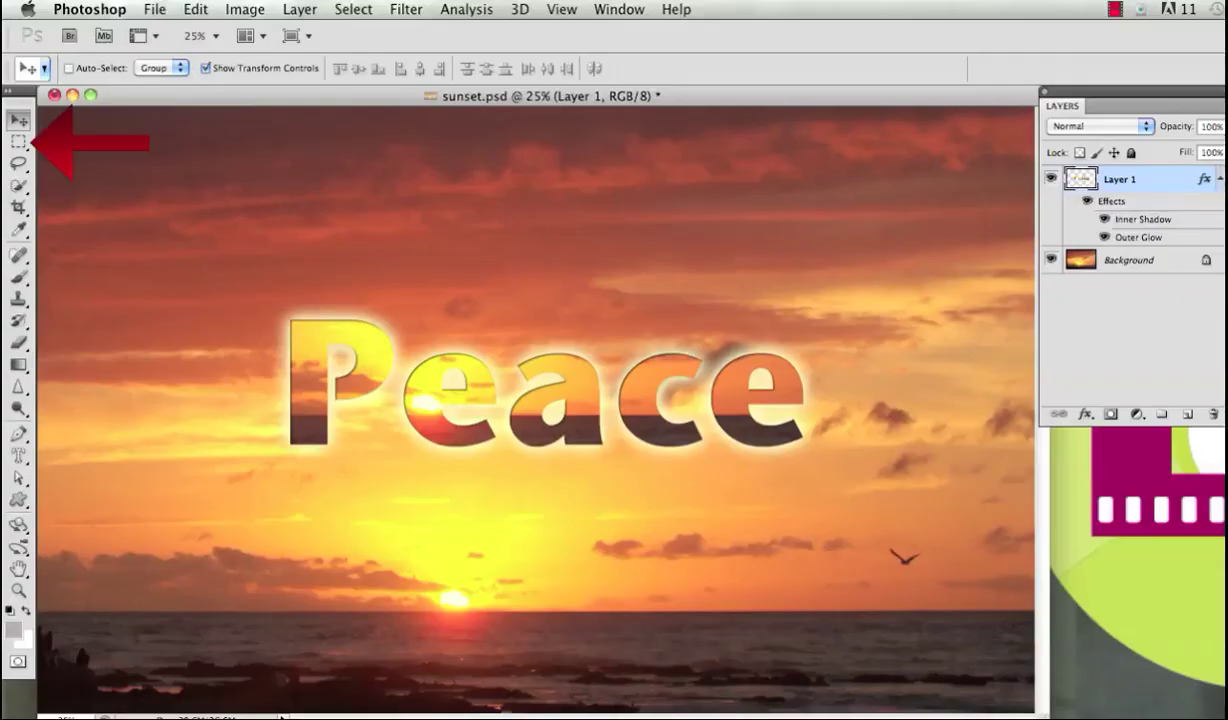
# Draw an elliptical marquee centred around Peace and invert it to select the outside.
pyautogui.click(17, 145)
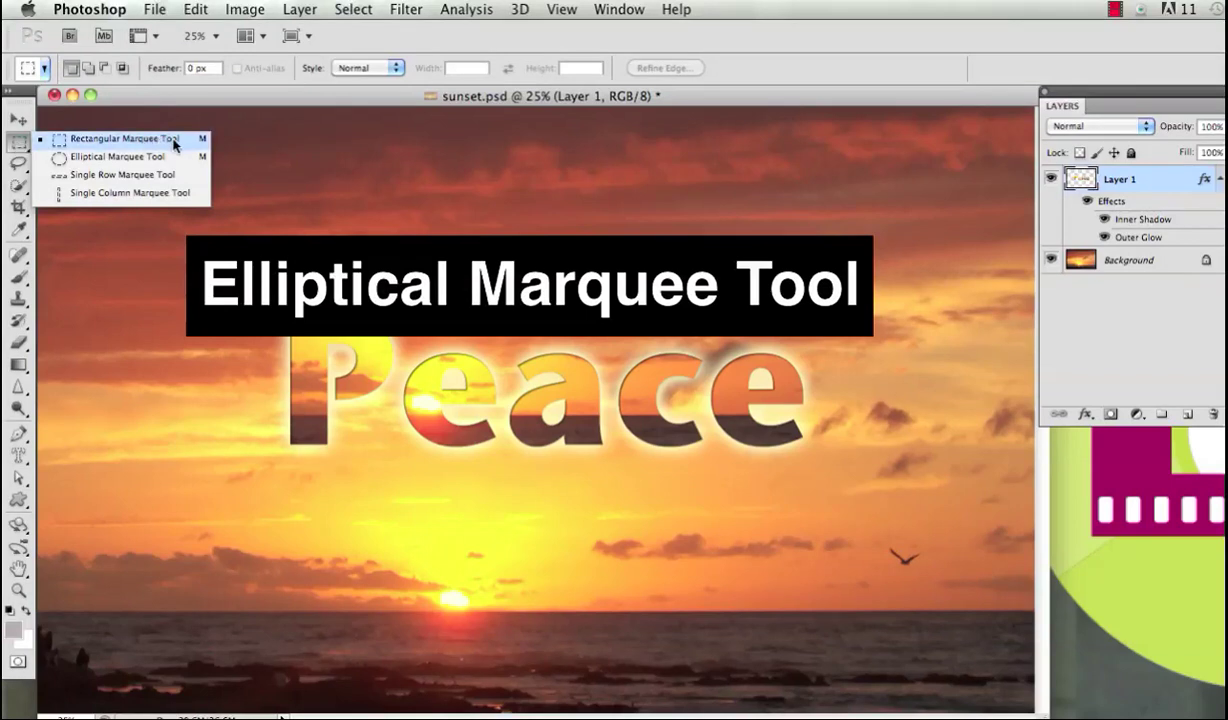
pyautogui.click(118, 157)
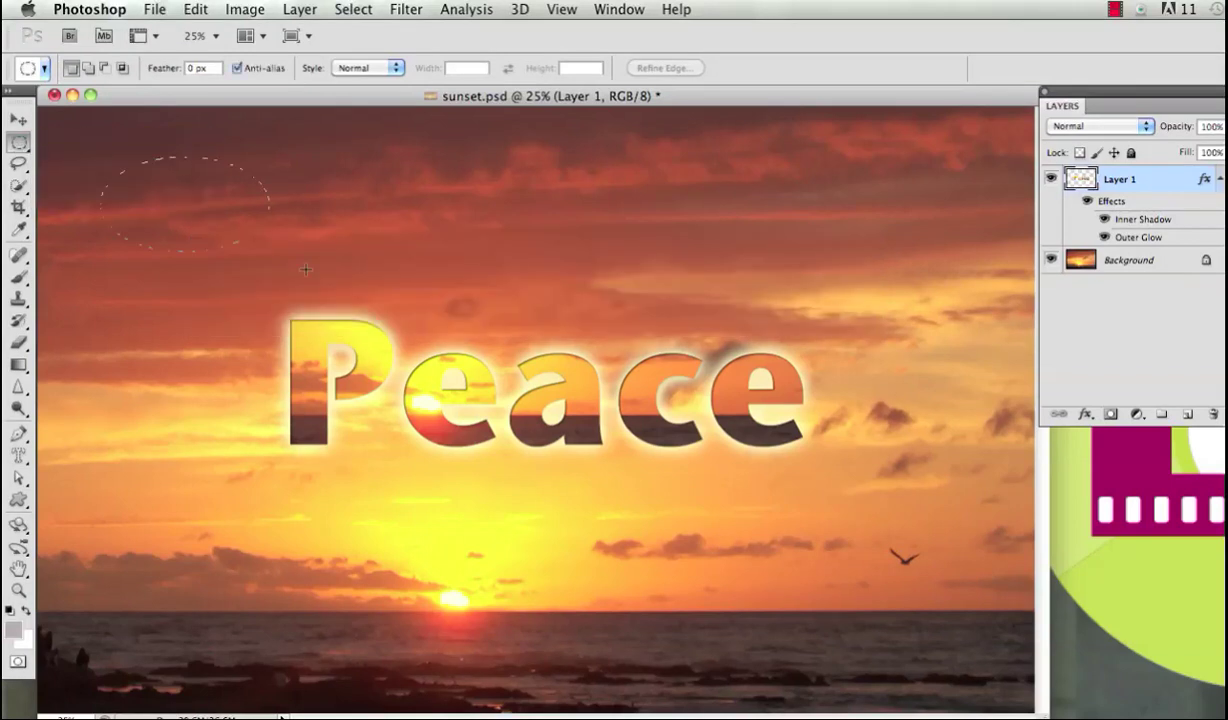
pyautogui.moveTo(843, 563); pyautogui.dragTo(948, 665)
pyautogui.moveTo(511, 519)
pyautogui.mouseDown()
pyautogui.moveTo(510, 507)
pyautogui.moveTo(458, 502)
pyautogui.moveTo(510, 470)
pyautogui.moveTo(501, 518)
pyautogui.mouseUp()
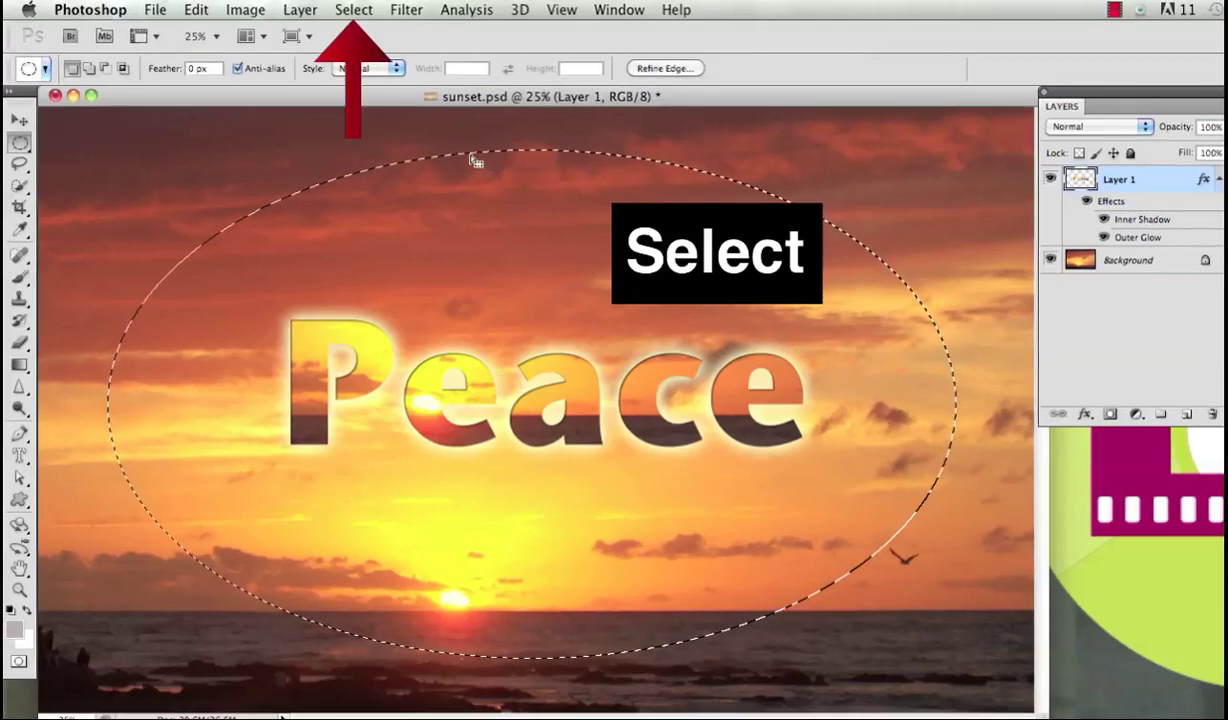
pyautogui.click(362, 12)
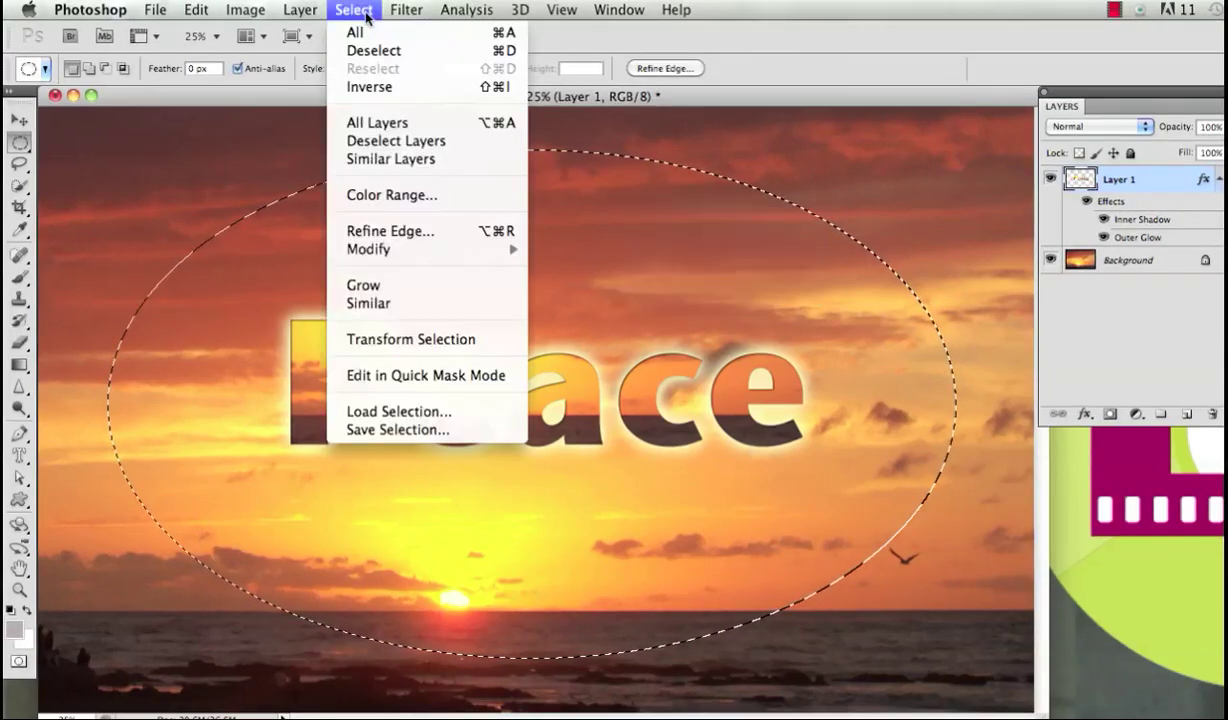
pyautogui.click(426, 90)
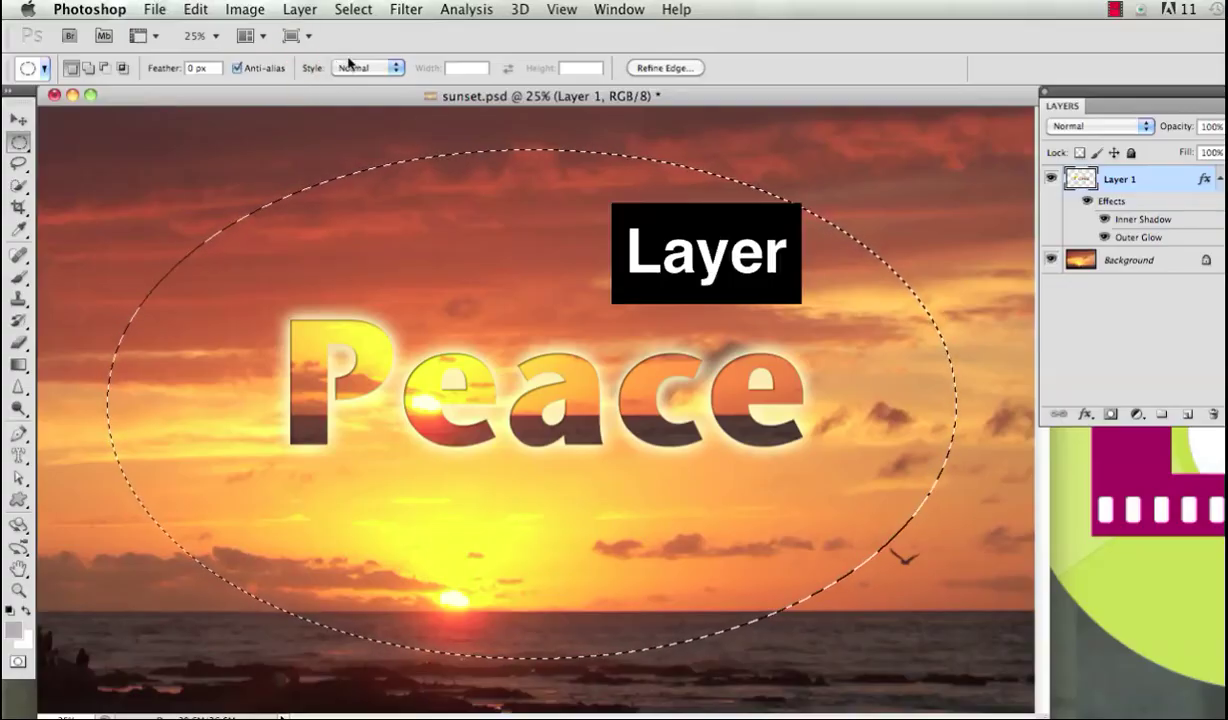
# Create a new empty layer, keeping the default name Layer 2.
pyautogui.click(303, 10)
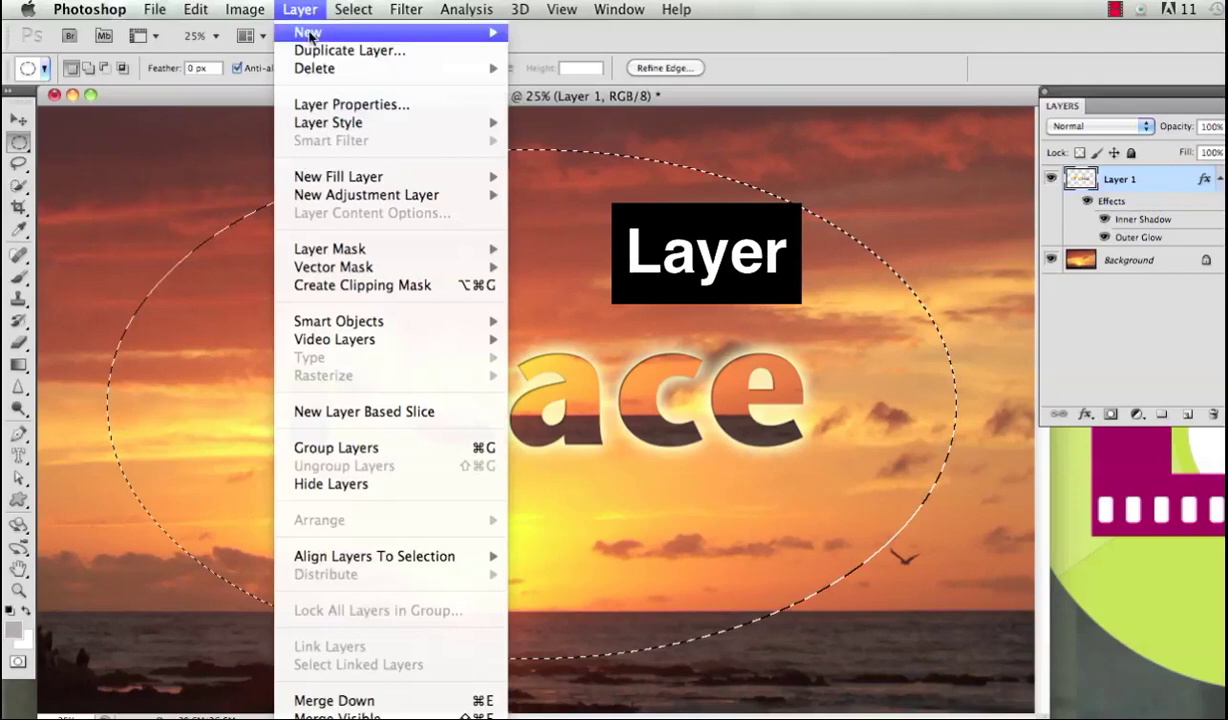
pyautogui.moveTo(301, 36)
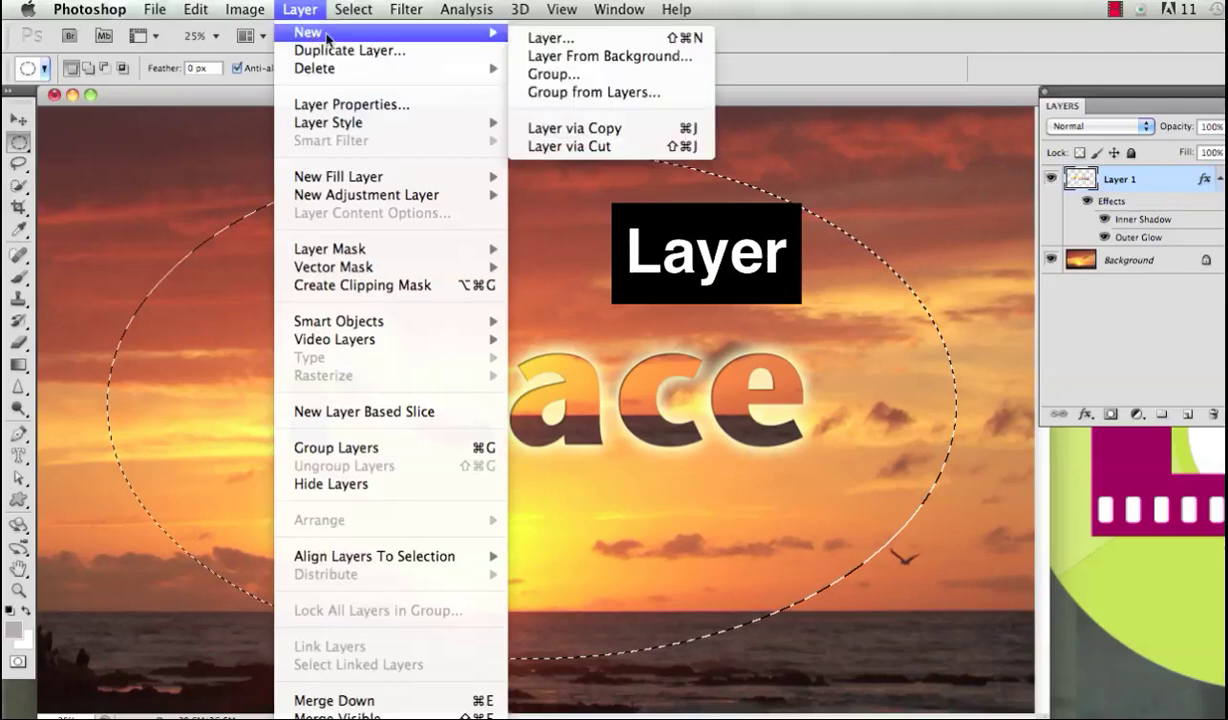
pyautogui.click(629, 40)
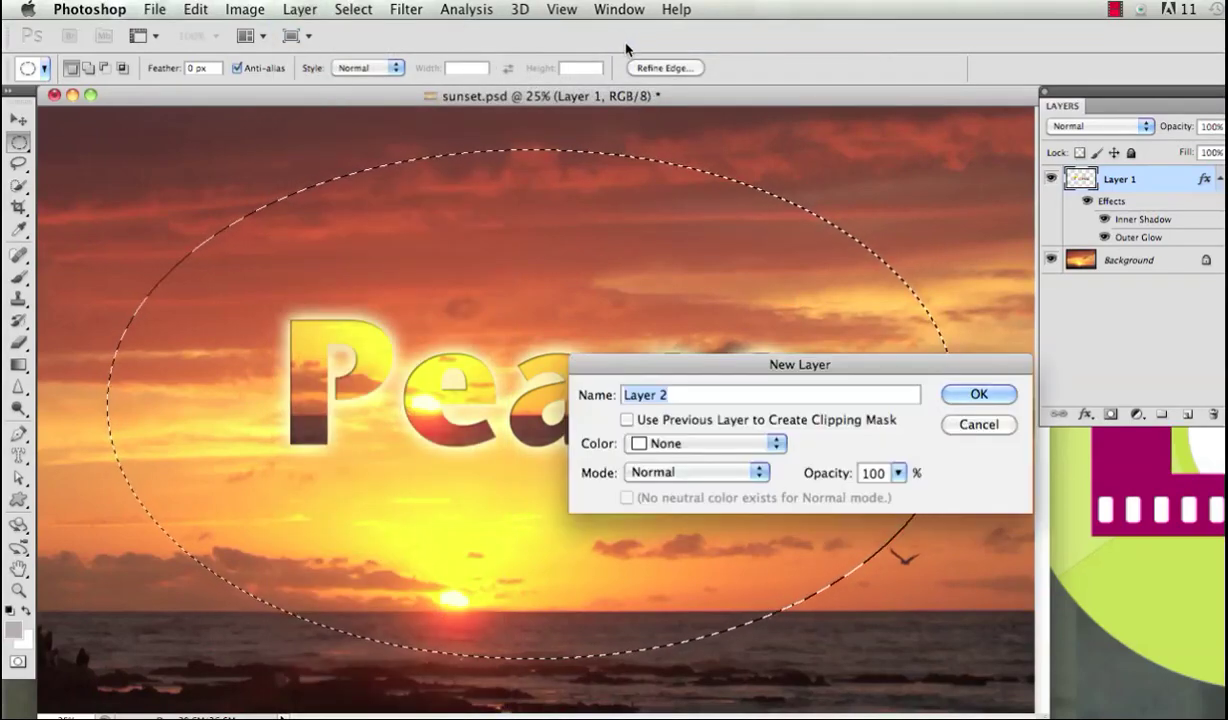
pyautogui.click(977, 395)
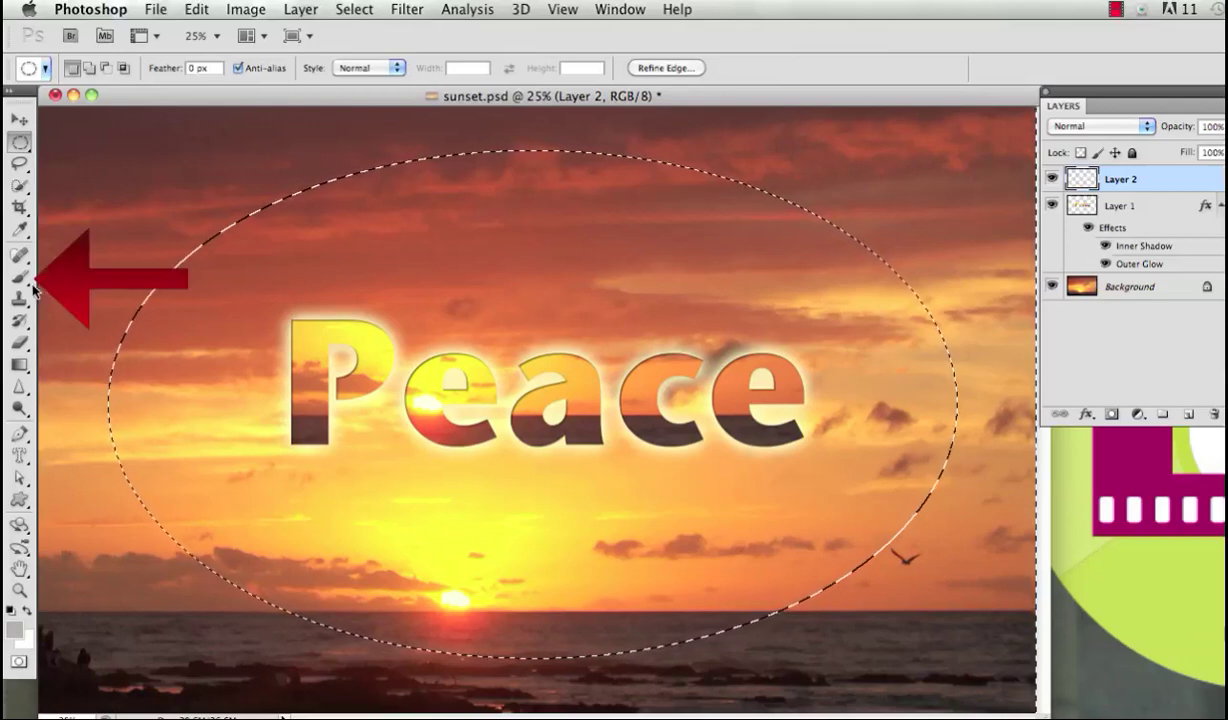
# Replace the brushes with Natural Brushes 2 and set the 60 brush to 298 px.
pyautogui.click(20, 278)
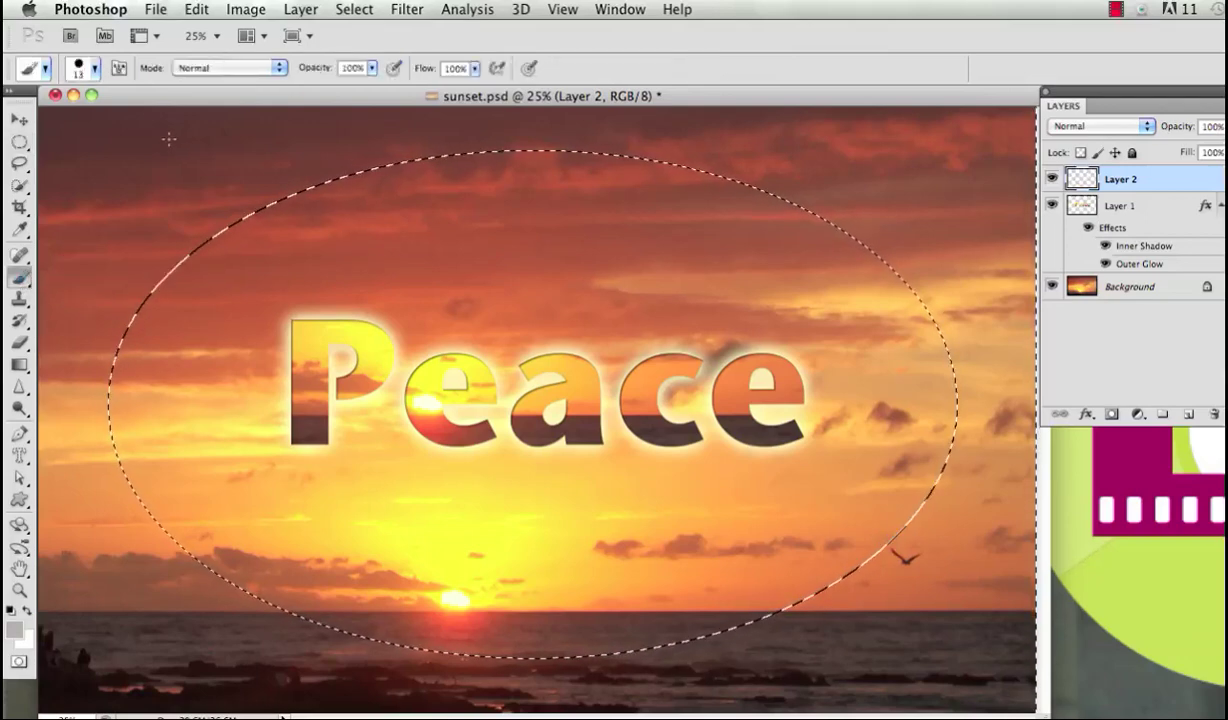
pyautogui.click(95, 70)
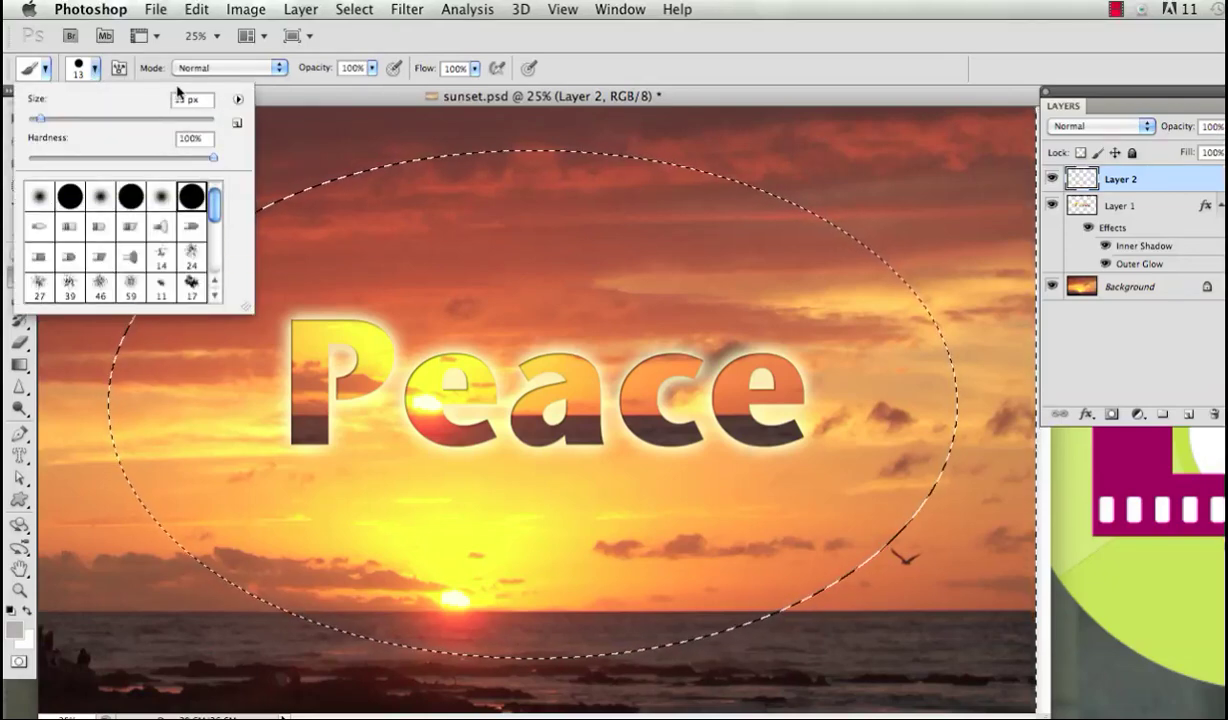
pyautogui.click(238, 101)
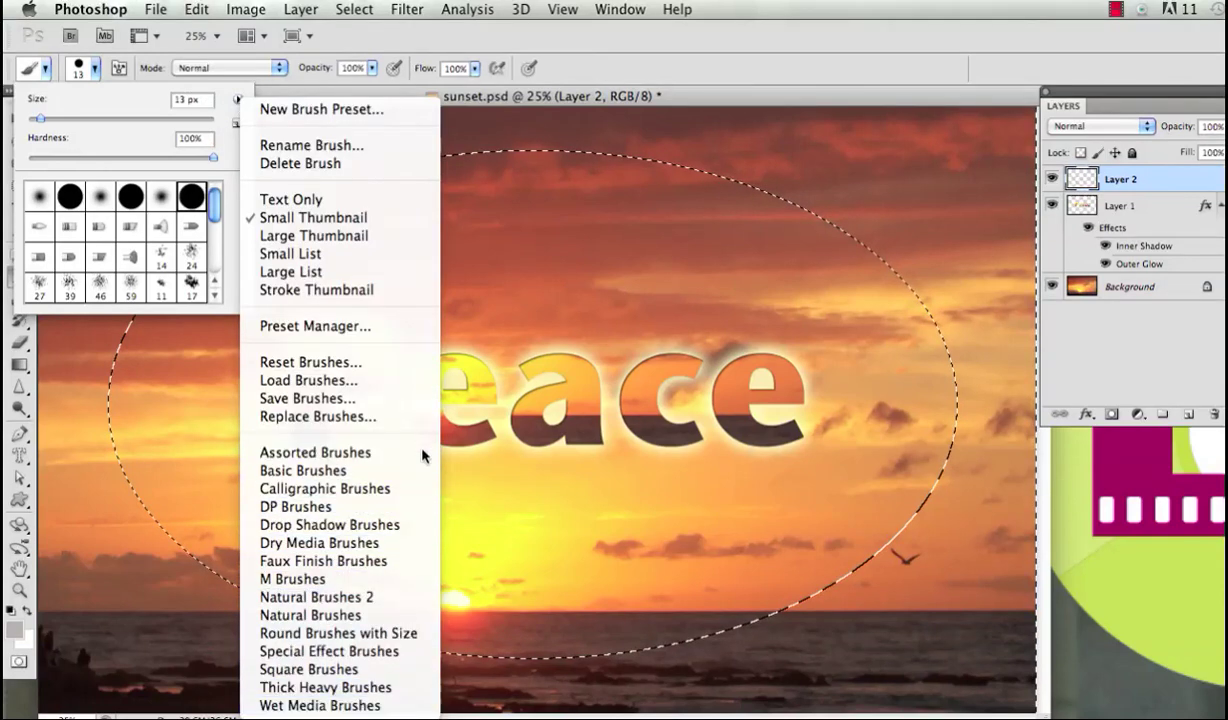
pyautogui.click(408, 604)
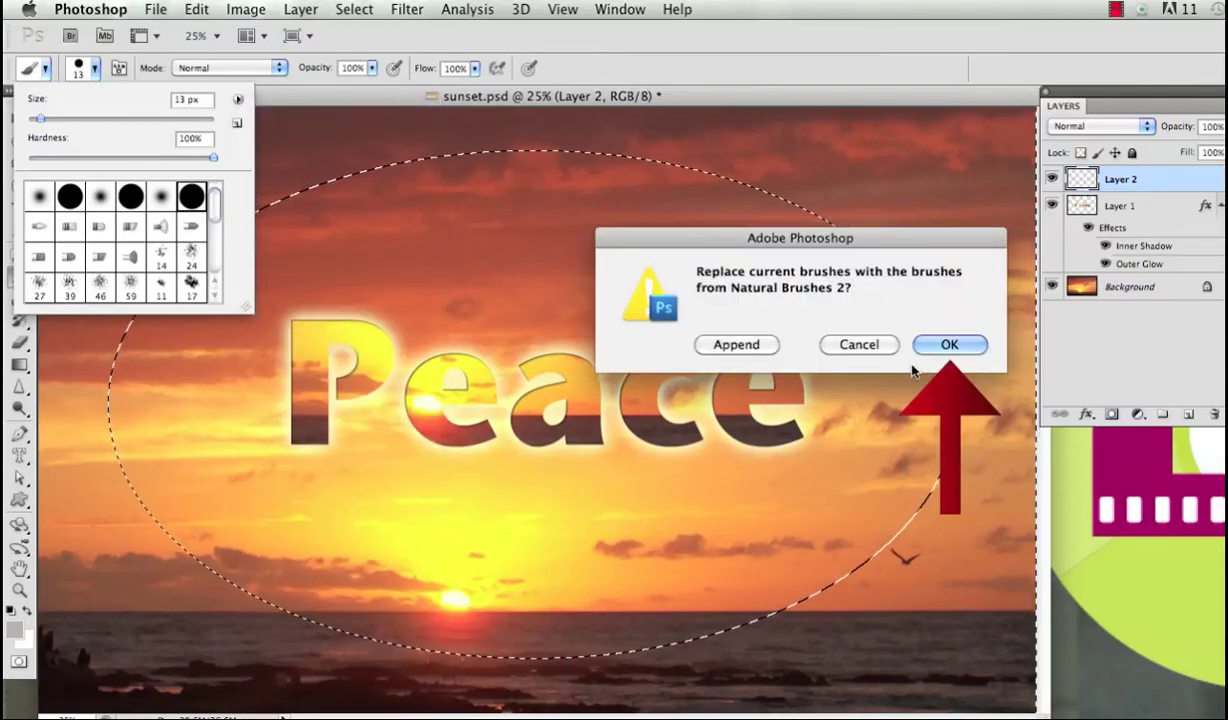
pyautogui.click(946, 344)
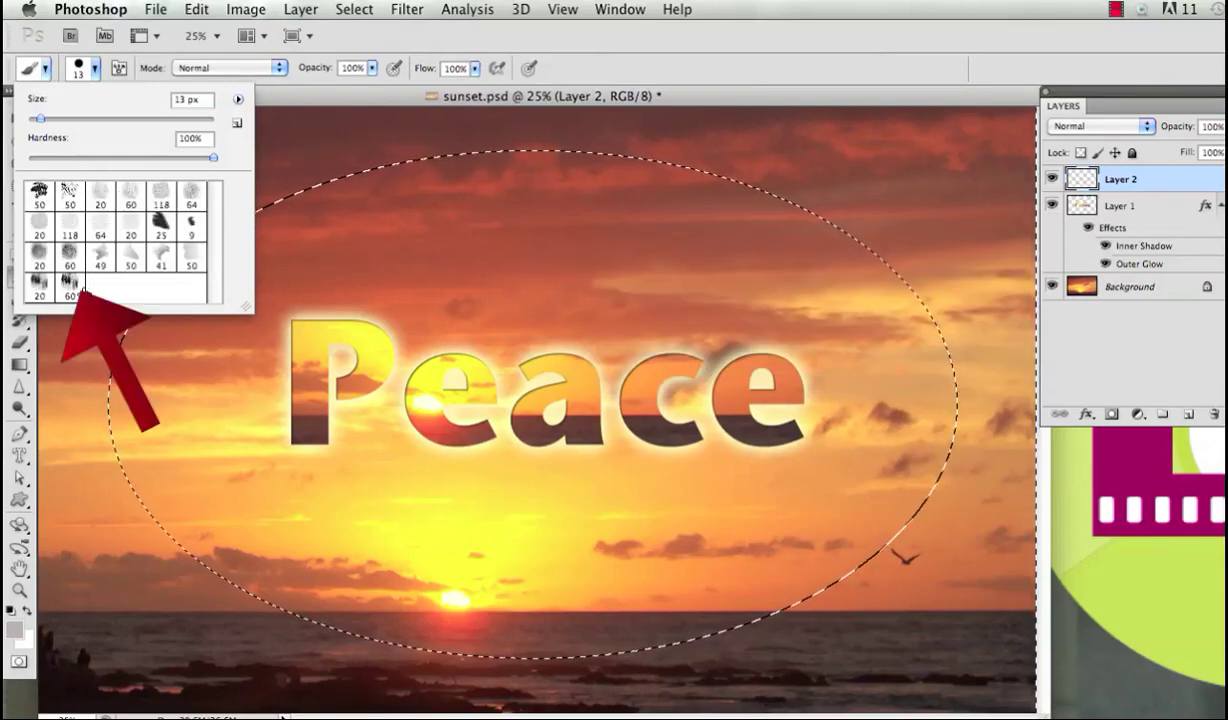
pyautogui.click(69, 290)
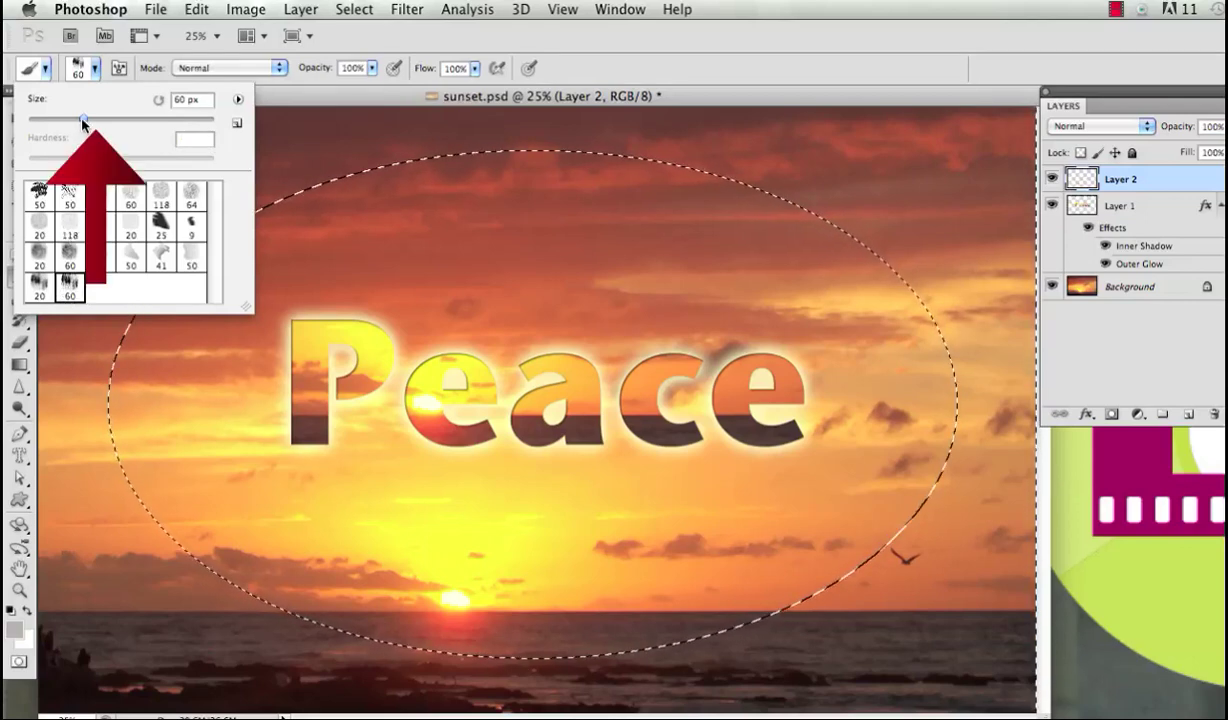
pyautogui.moveTo(82, 118); pyautogui.dragTo(176, 119)
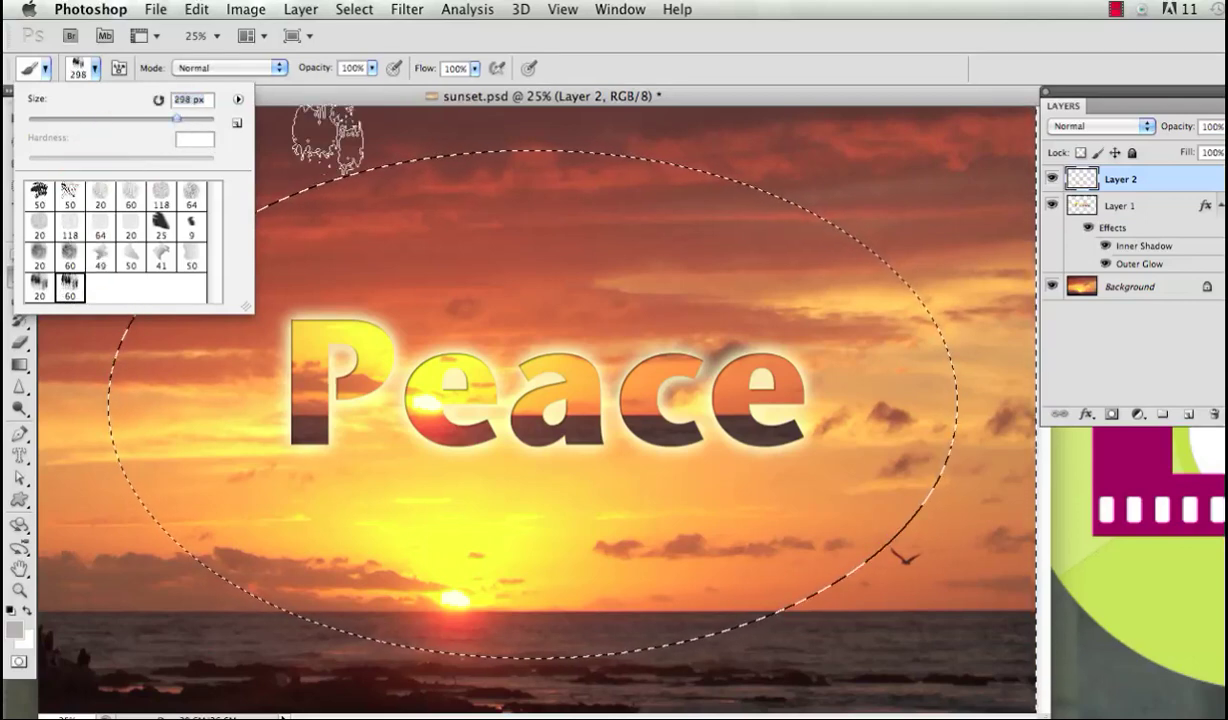
pyautogui.click(469, 95)
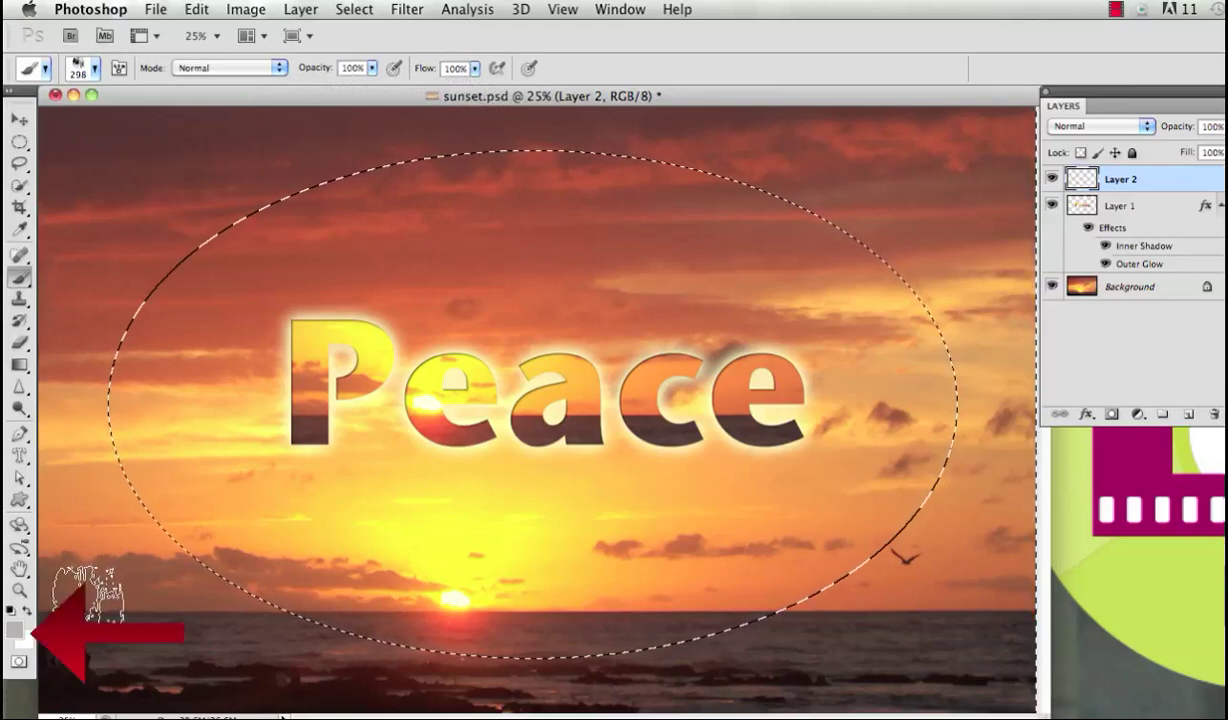
# Set the foreground colour to golden yellow ffc236 sampled from the sunset.
pyautogui.click(15, 634)
pyautogui.click(519, 481)
pyautogui.click(527, 522)
pyautogui.click(389, 477)
pyautogui.click(575, 216)
pyautogui.click(478, 217)
pyautogui.click(537, 262)
pyautogui.click(500, 500)
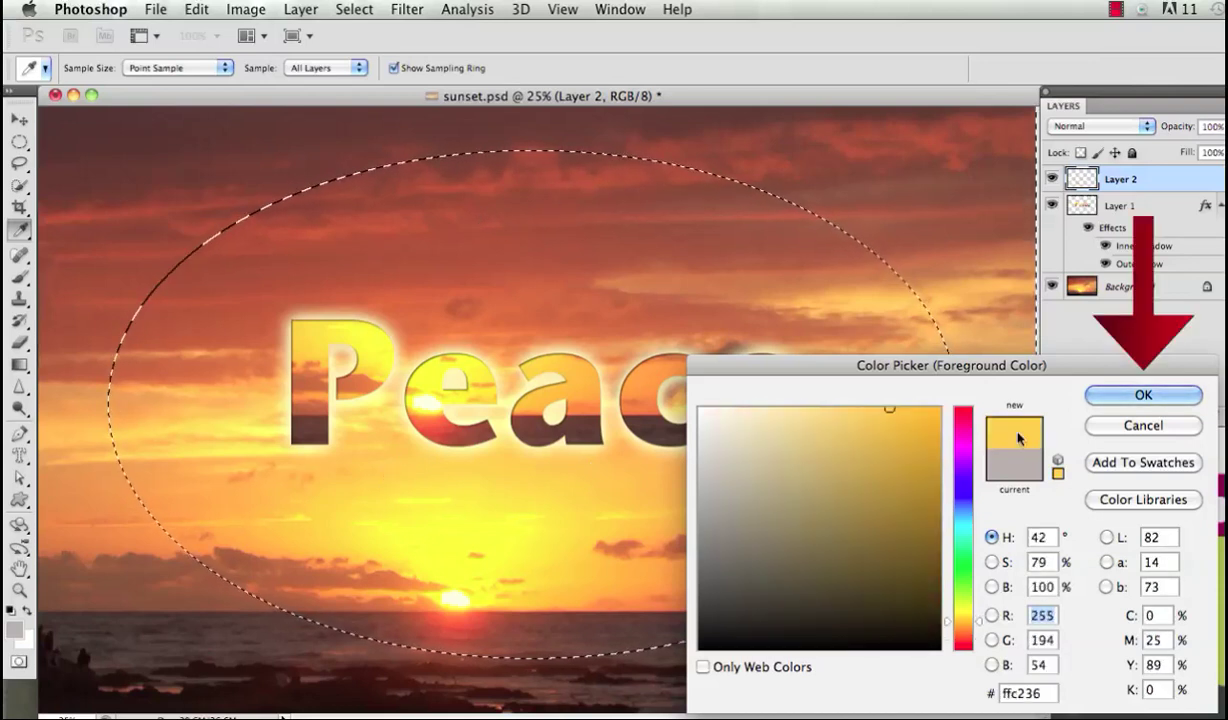
pyautogui.click(1121, 399)
# Stamp yellow brush dabs around the left, top and bottom border outside the ellipse.
pyautogui.press('b')
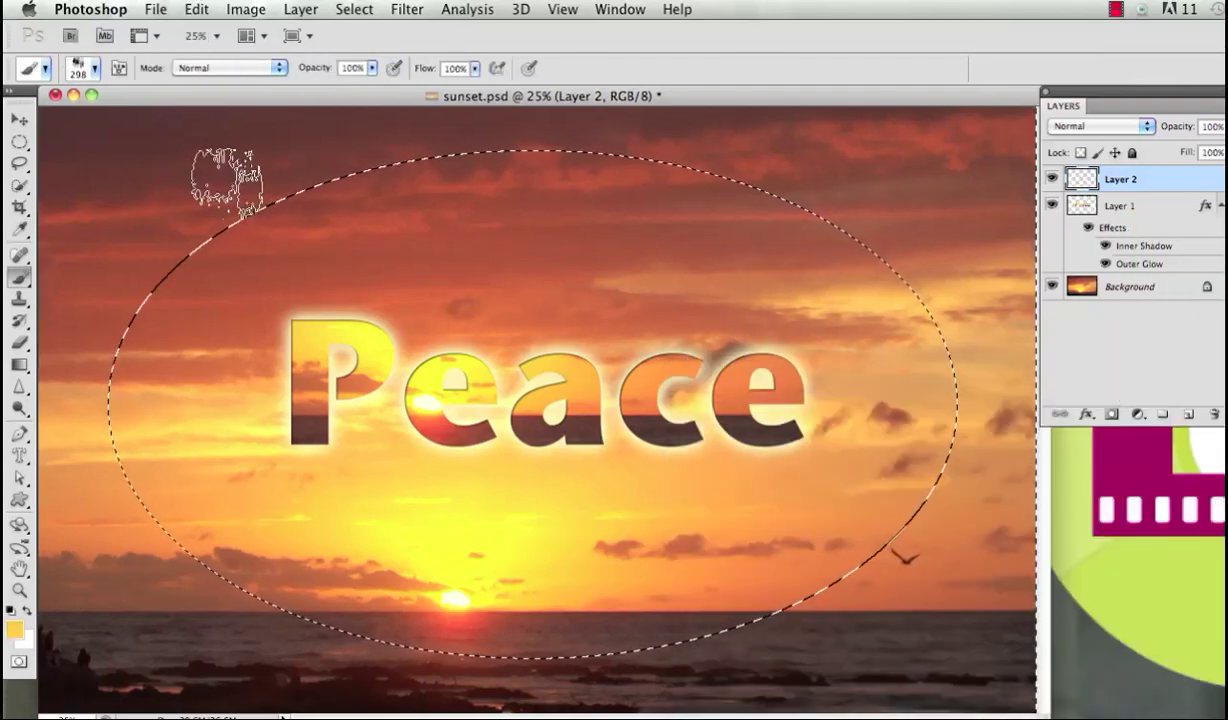
pyautogui.click(225, 180)
pyautogui.click(78, 137)
pyautogui.click(72, 245)
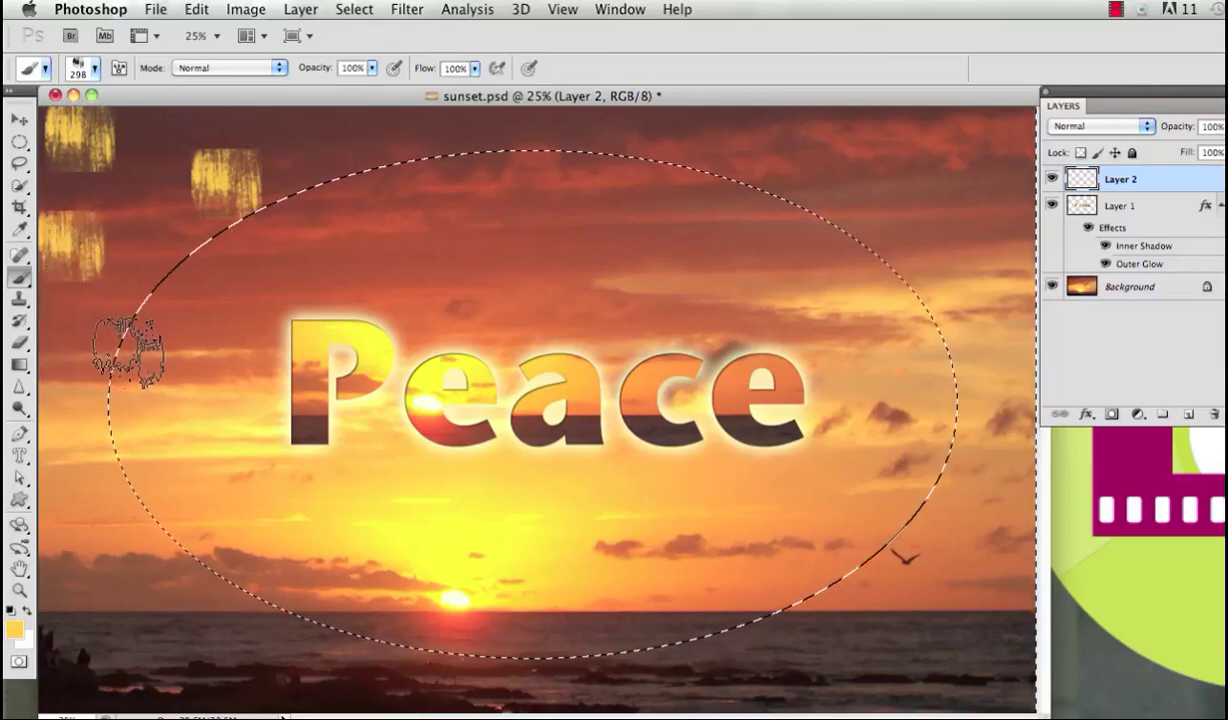
pyautogui.click(97, 343)
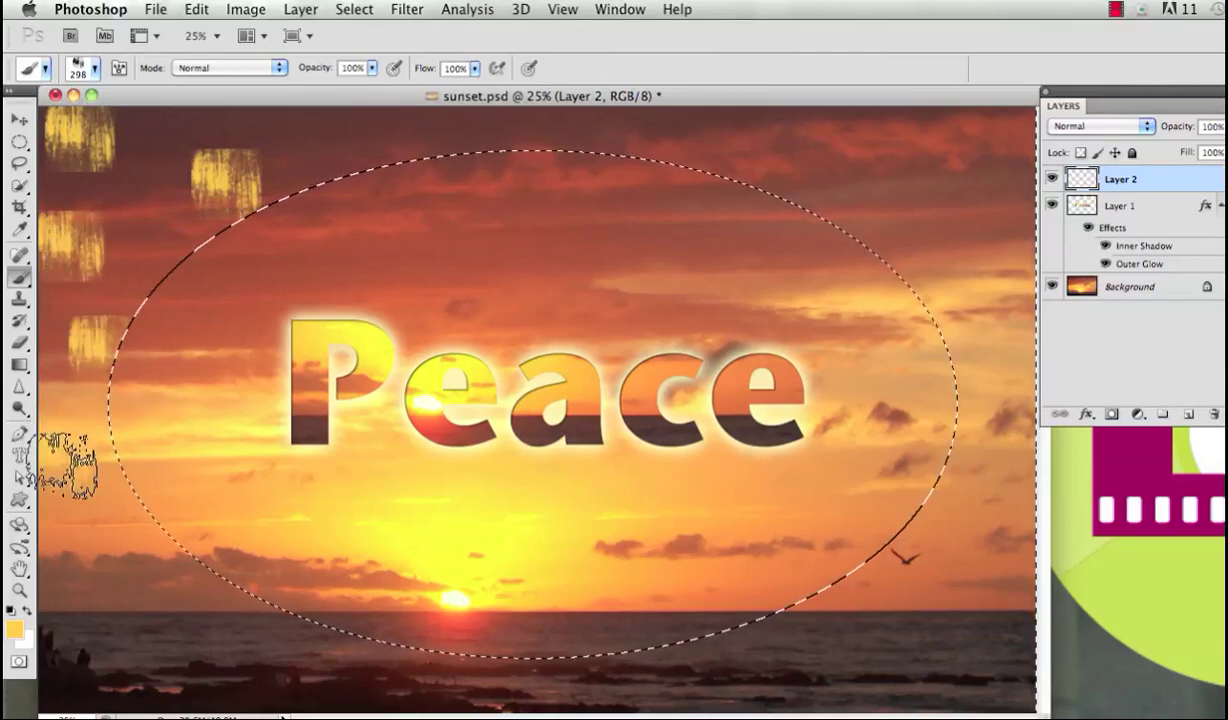
pyautogui.click(162, 675)
pyautogui.click(65, 633)
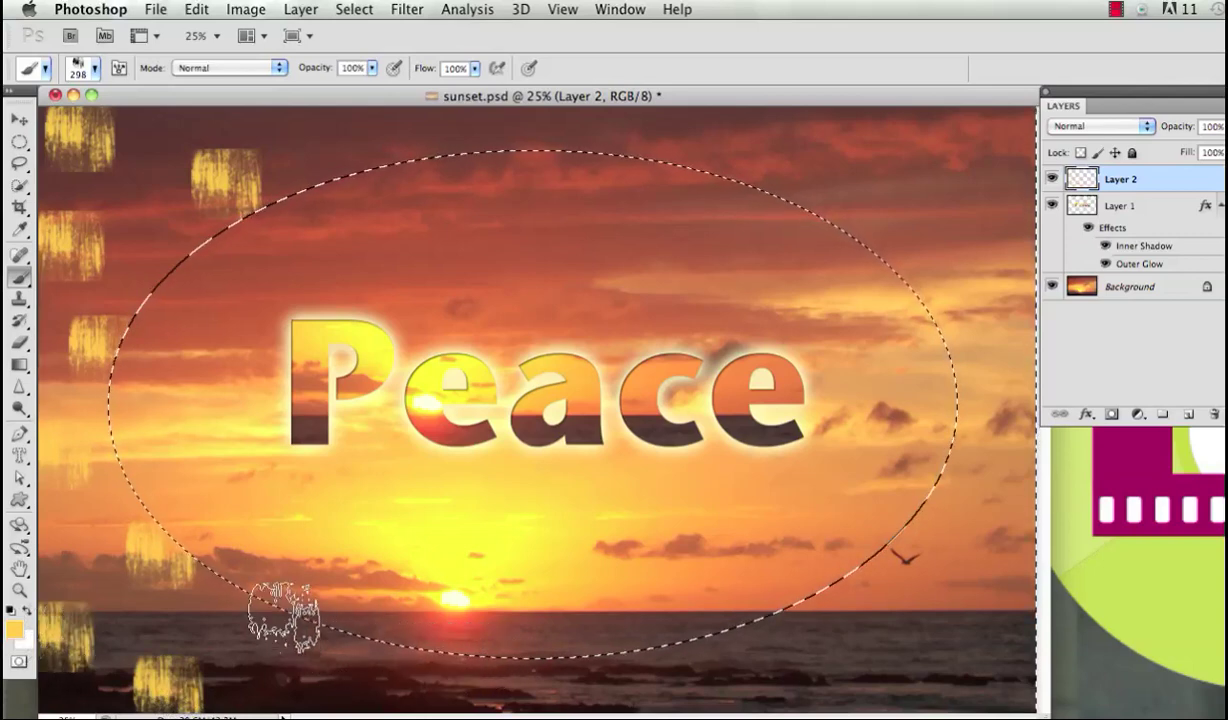
pyautogui.click(360, 685)
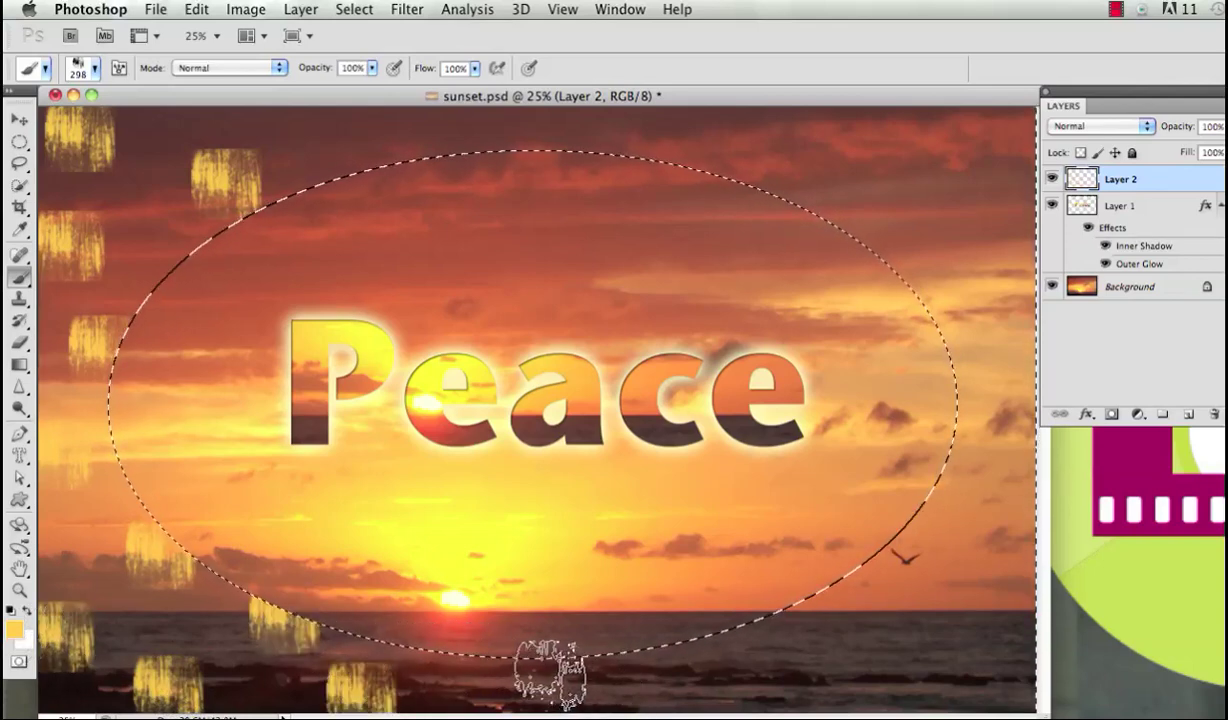
pyautogui.moveTo(548, 672); pyautogui.dragTo(172, 268)
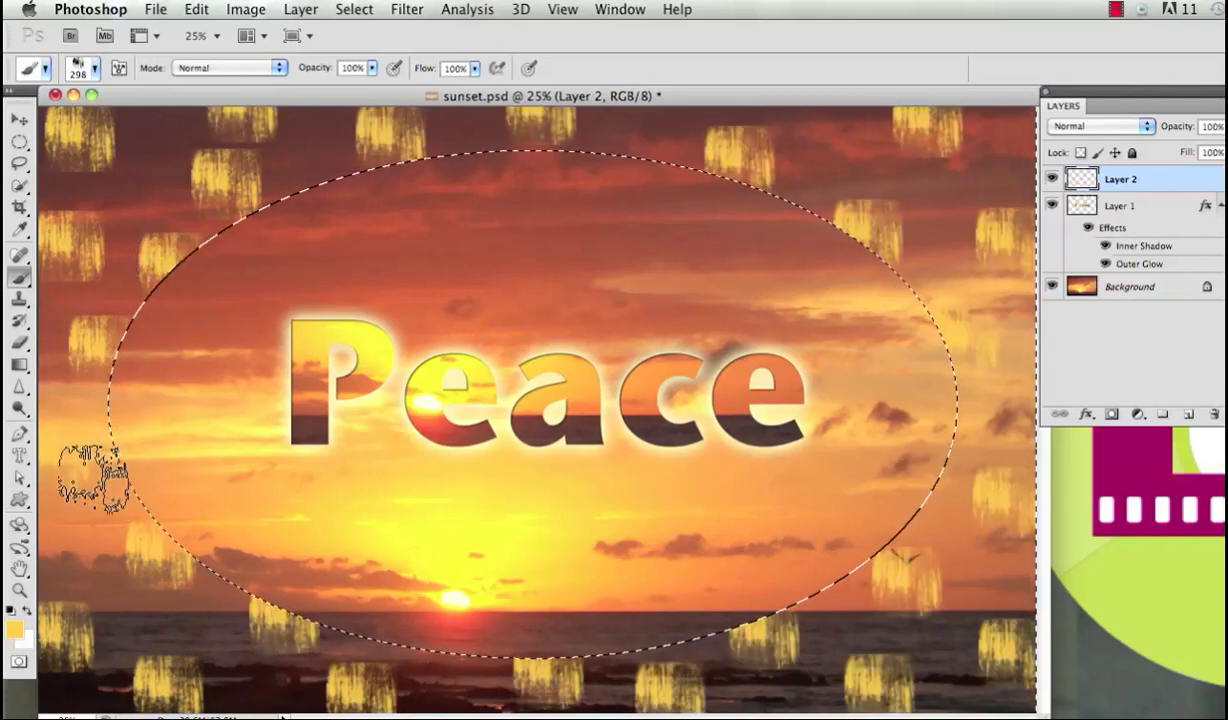
# Switch to an orange sampled from the sunset and paint strokes along the top and upper-left border.
pyautogui.click(14, 628)
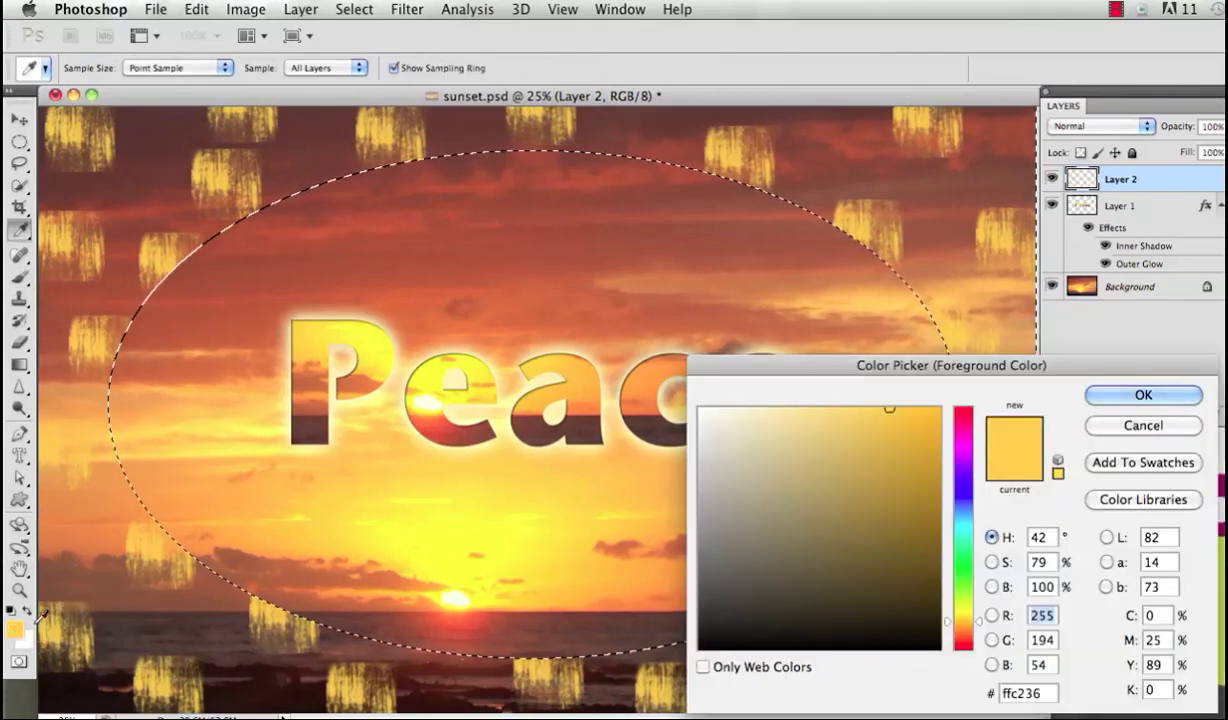
pyautogui.click(493, 170)
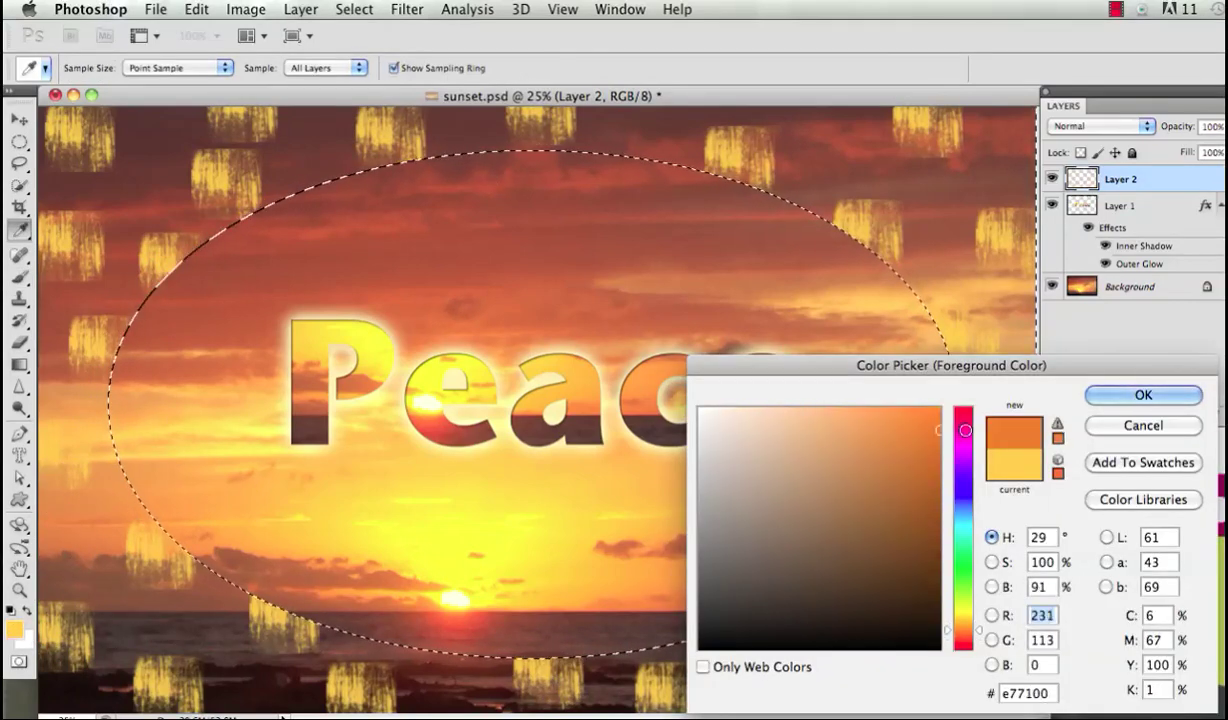
pyautogui.click(1100, 395)
pyautogui.moveTo(783, 155)
pyautogui.mouseDown()
pyautogui.moveTo(803, 184)
pyautogui.moveTo(850, 123)
pyautogui.moveTo(954, 197)
pyautogui.moveTo(942, 198)
pyautogui.mouseUp()
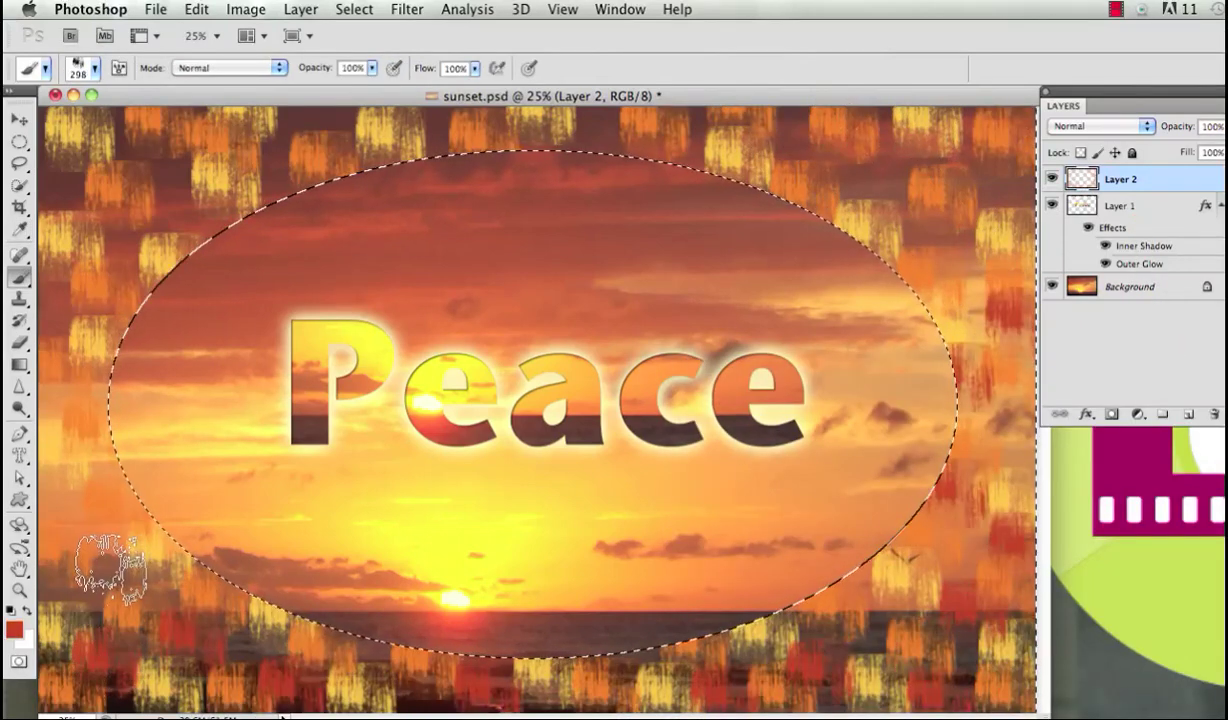
pyautogui.moveTo(50, 500)
pyautogui.mouseDown()
pyautogui.moveTo(49, 438)
pyautogui.moveTo(707, 561)
pyautogui.mouseUp()
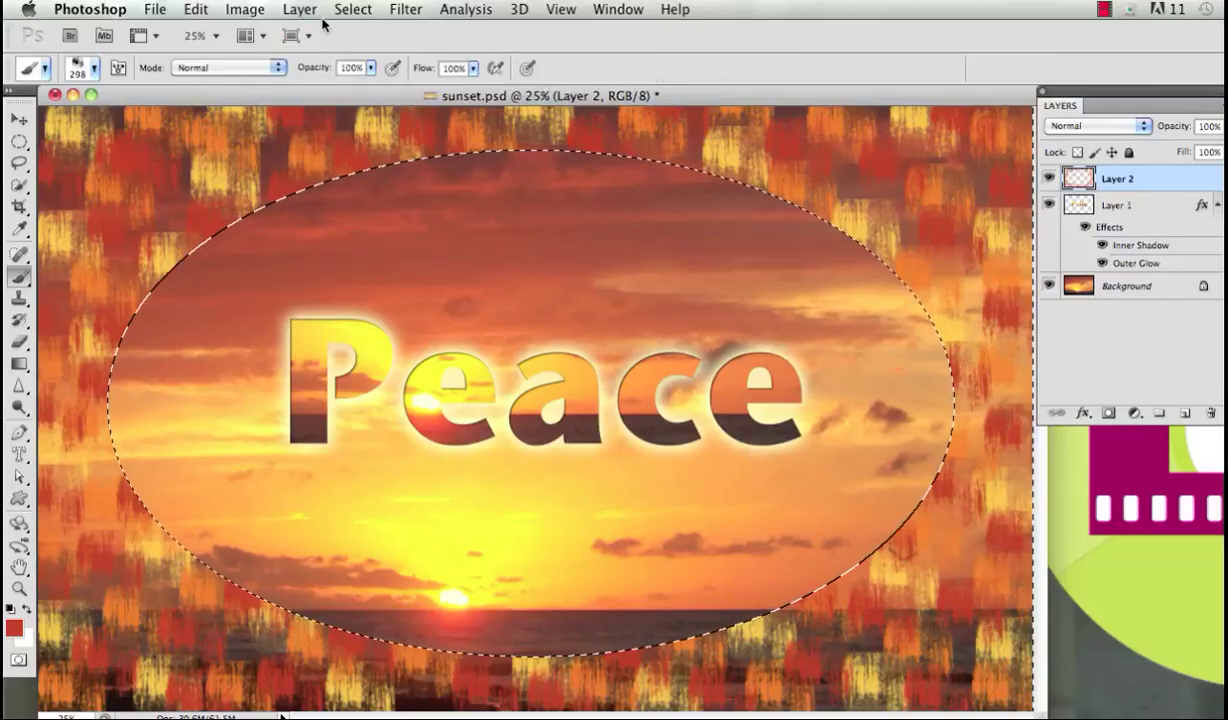
# Apply a Bevel and Emboss style with Contour enabled to Layer 2.
pyautogui.click(300, 10)
pyautogui.moveTo(389, 123)
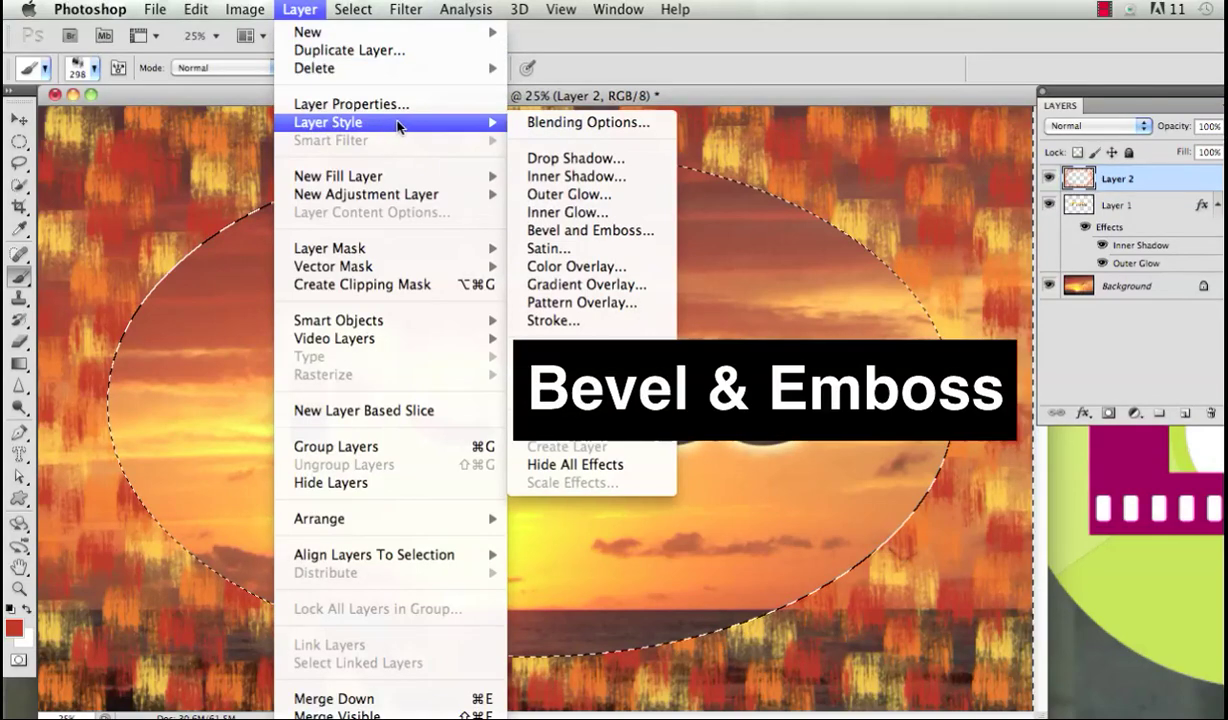
pyautogui.click(612, 230)
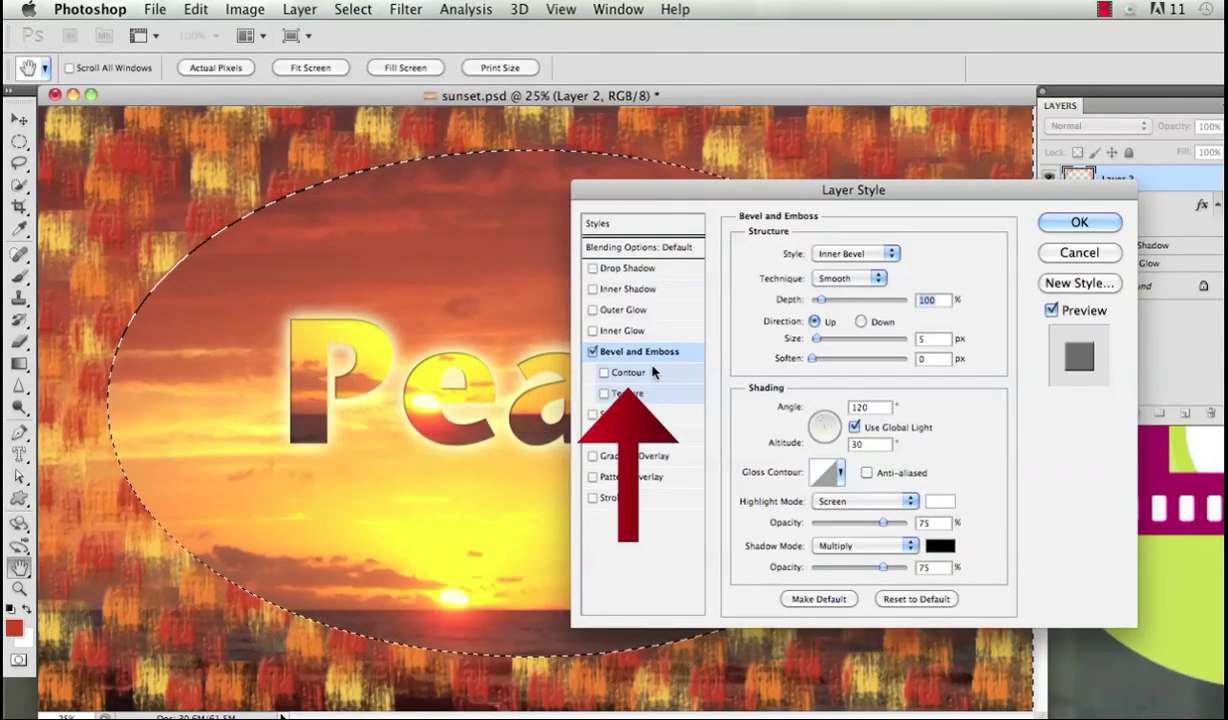
pyautogui.click(622, 373)
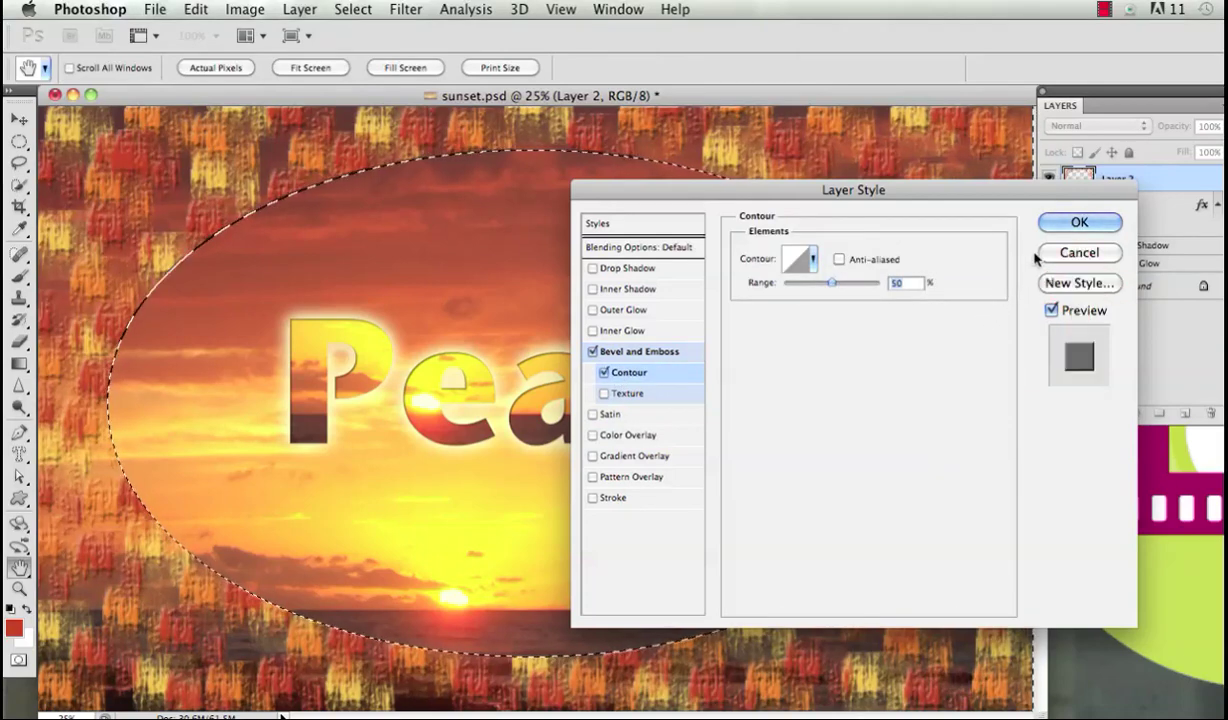
pyautogui.click(1068, 229)
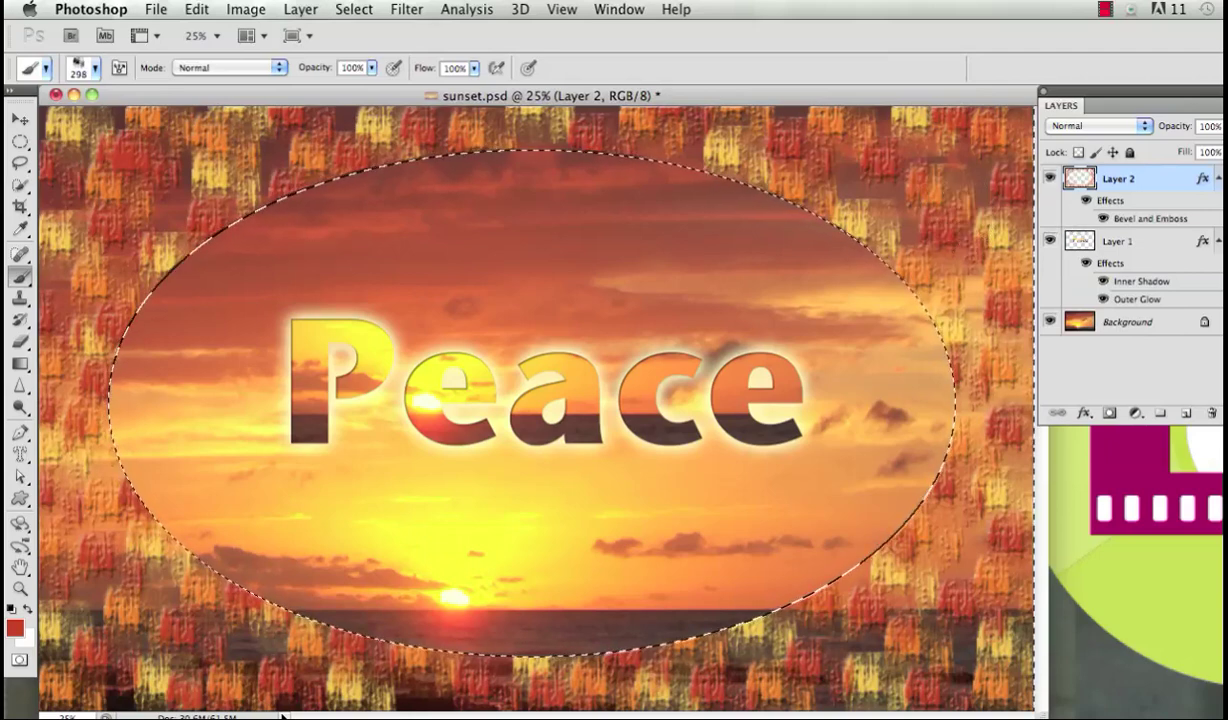
# Invert back to the oval selection and make a work path from it at 2.0 px tolerance.
pyautogui.click(360, 12)
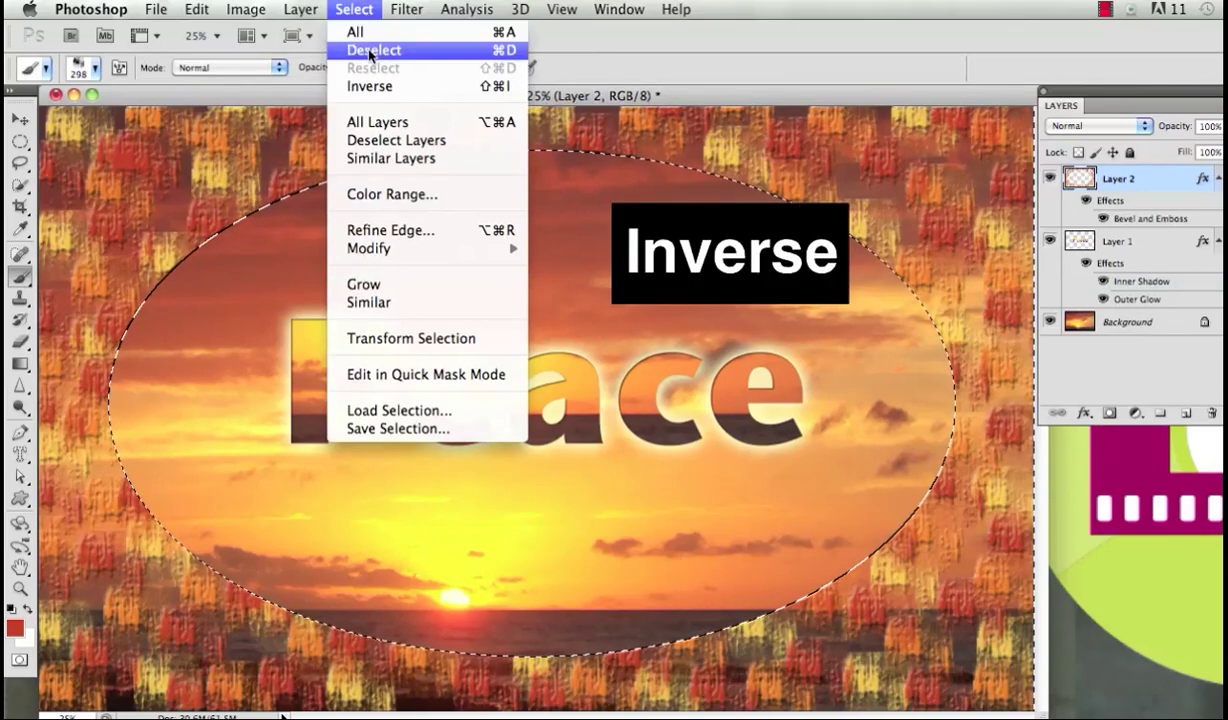
pyautogui.click(450, 88)
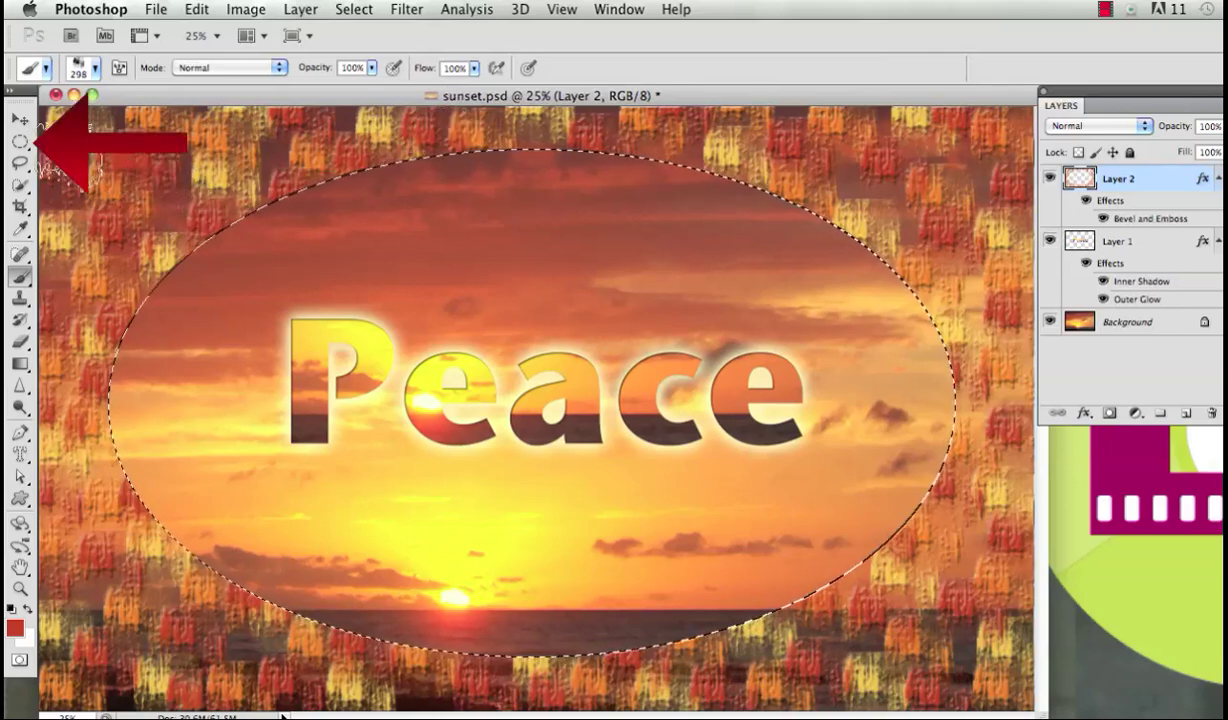
pyautogui.press('m')
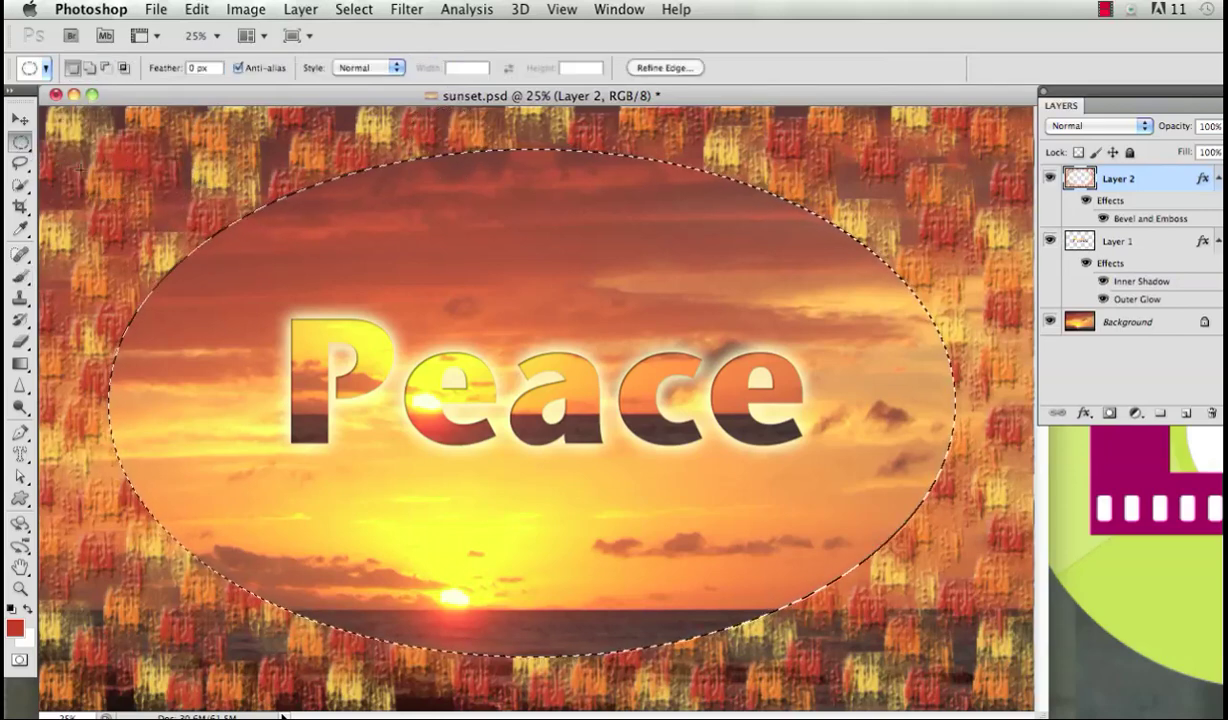
pyautogui.keyDown('ctrl'); pyautogui.click(426, 269); pyautogui.keyUp('ctrl')
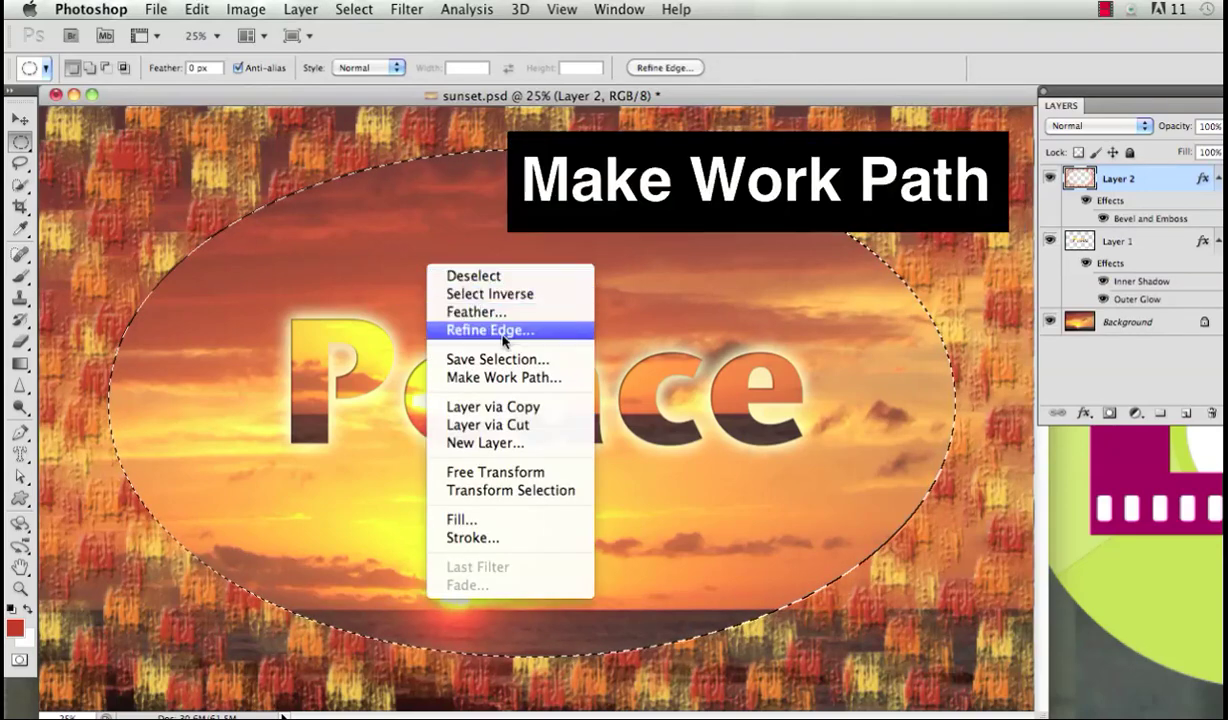
pyautogui.click(548, 380)
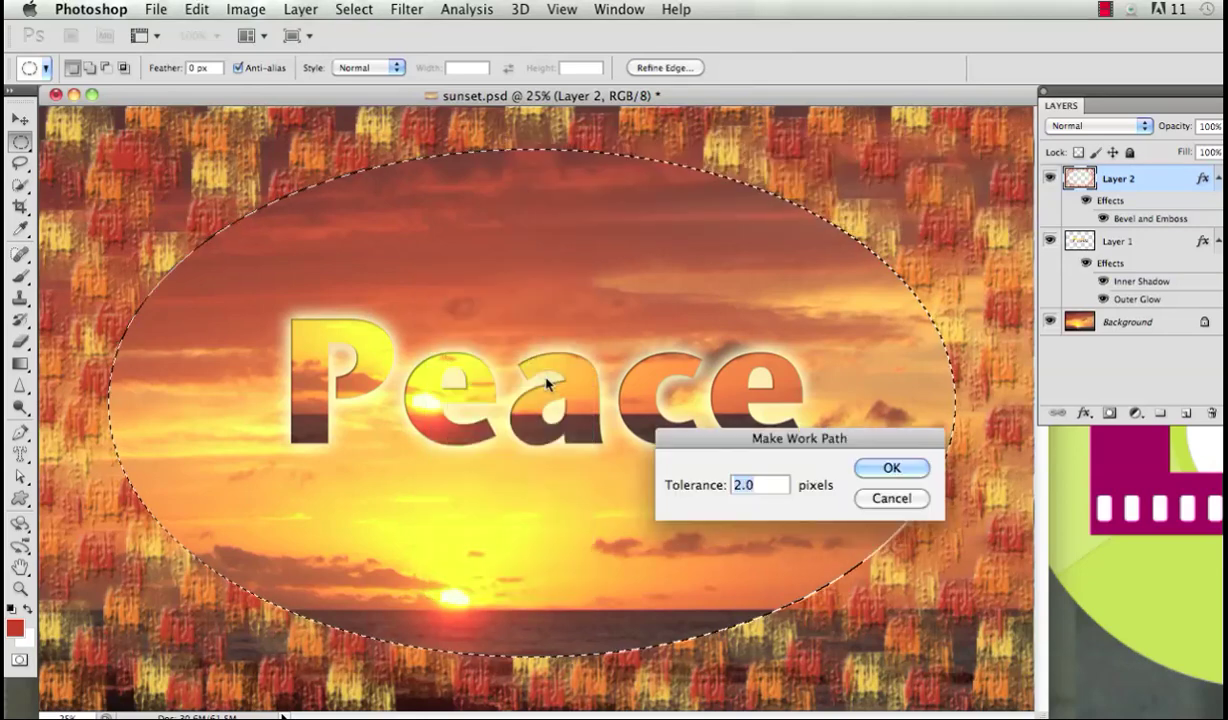
pyautogui.click(892, 470)
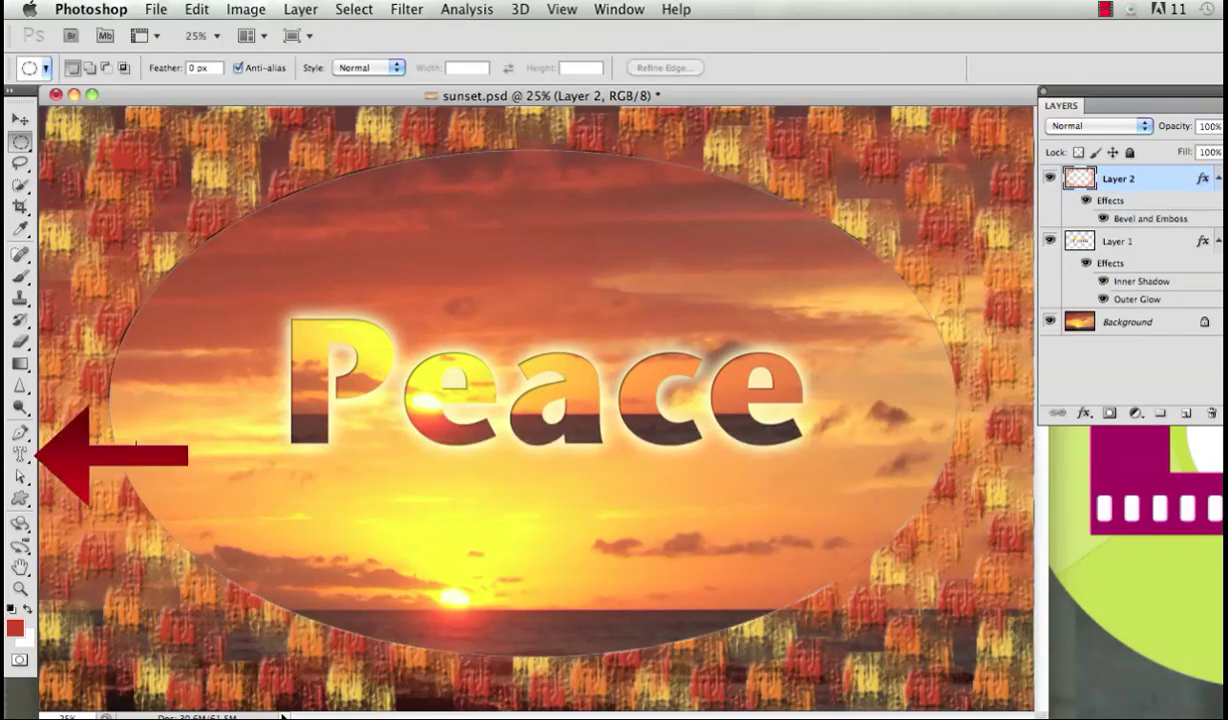
# With the Horizontal Type Tool, type 'This' along the ellipse path's edge.
pyautogui.click(21, 455)
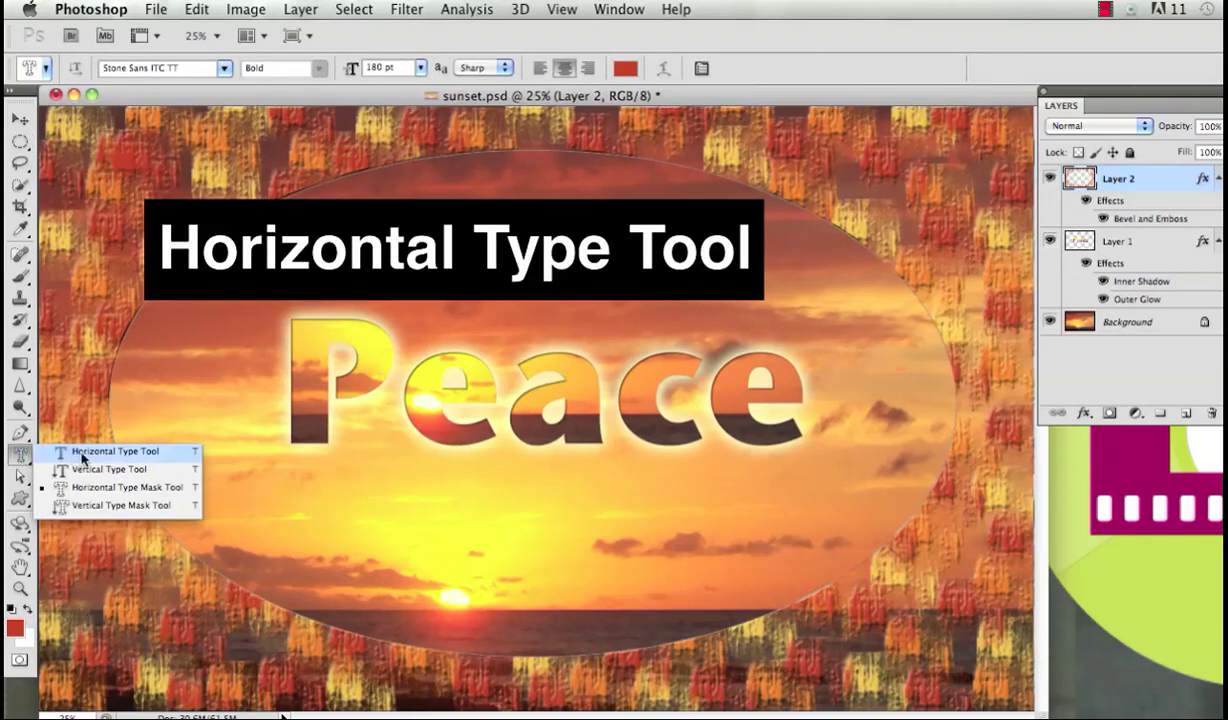
pyautogui.click(163, 456)
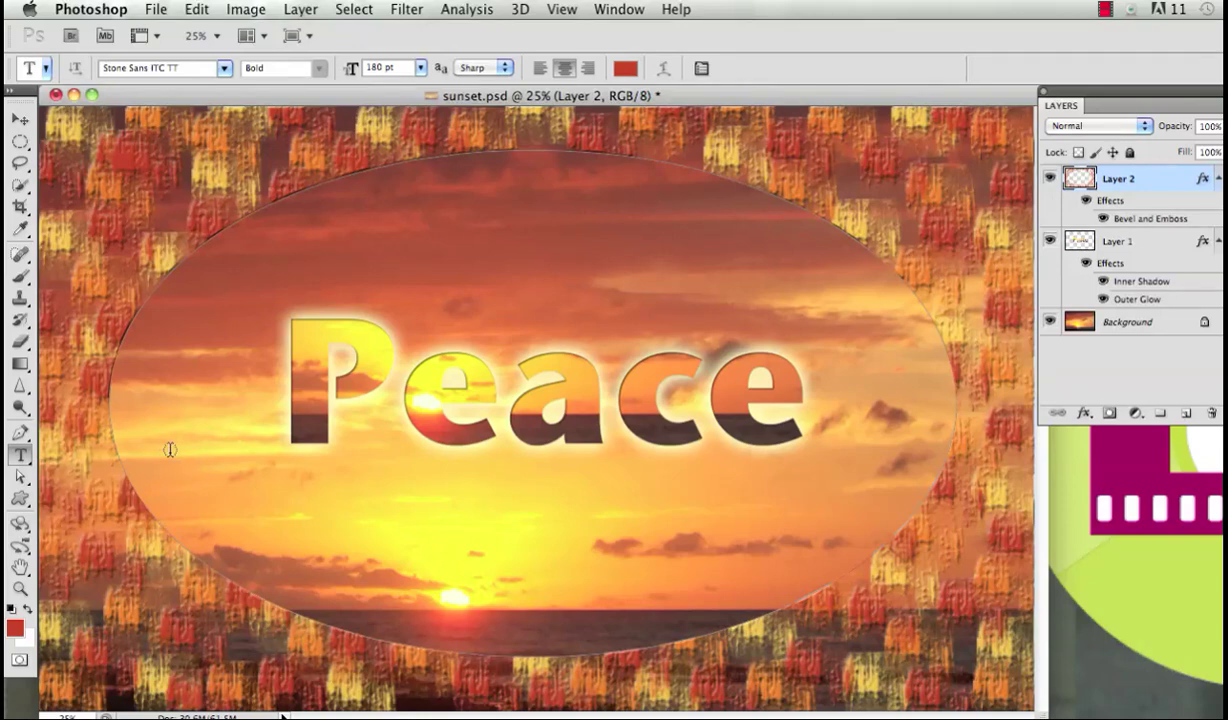
pyautogui.click(143, 302)
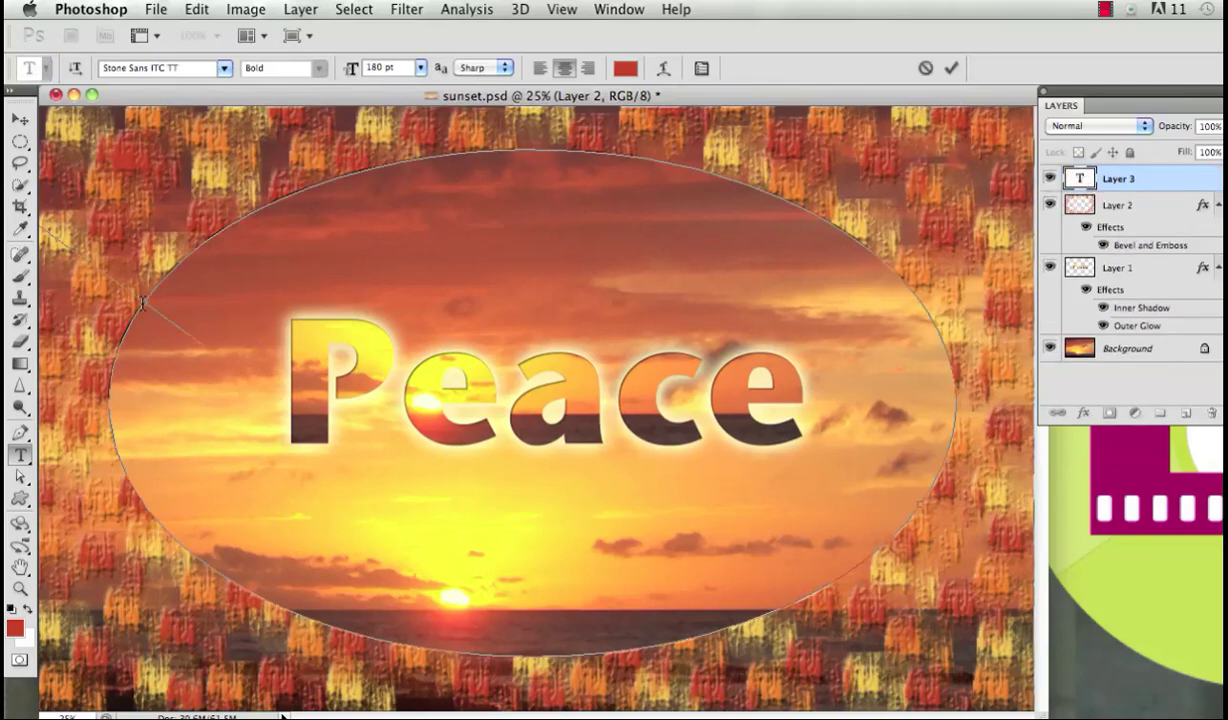
pyautogui.write('This')
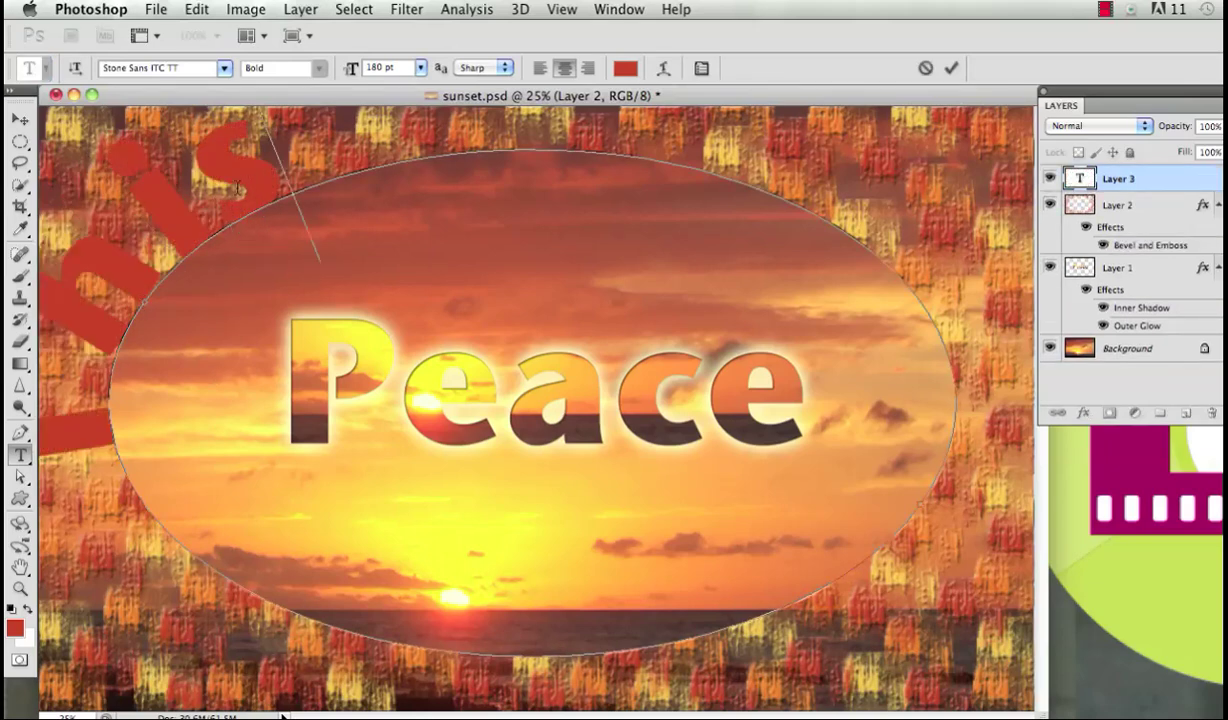
# Format the path text as Stone Sans OS ITC TT, 18 pt, in red.
pyautogui.moveTo(232, 176); pyautogui.dragTo(122, 325)
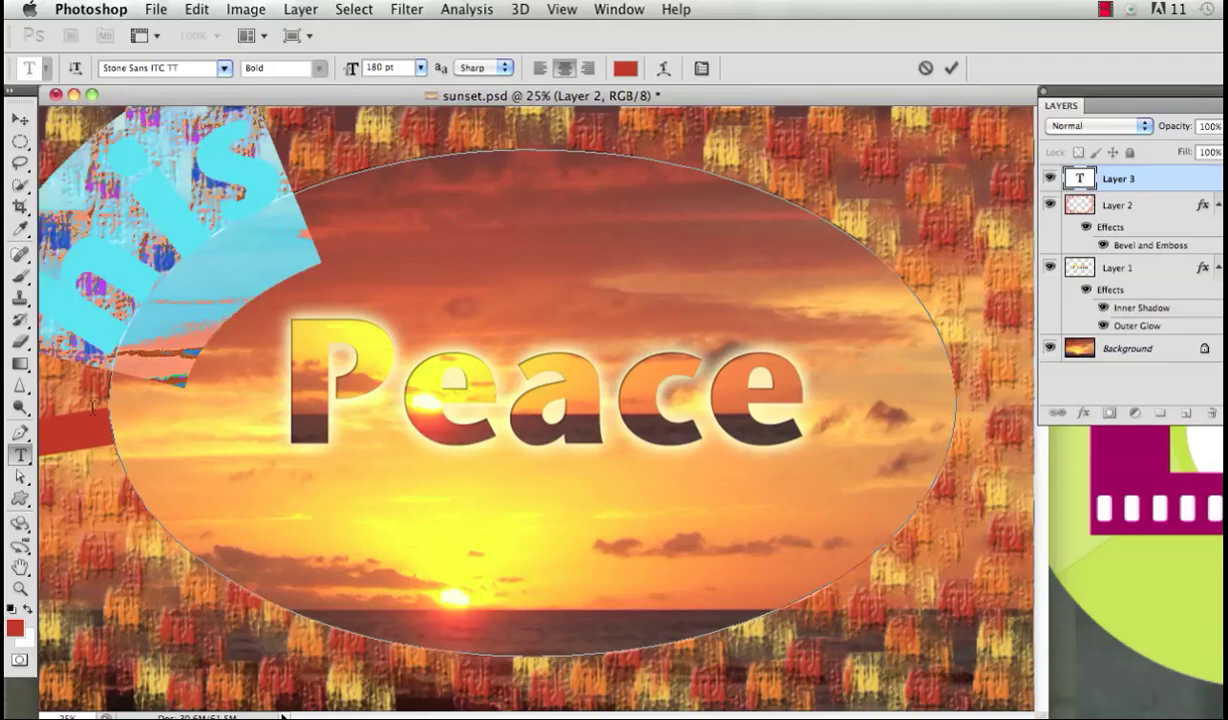
pyautogui.moveTo(67, 430); pyautogui.dragTo(52, 445)
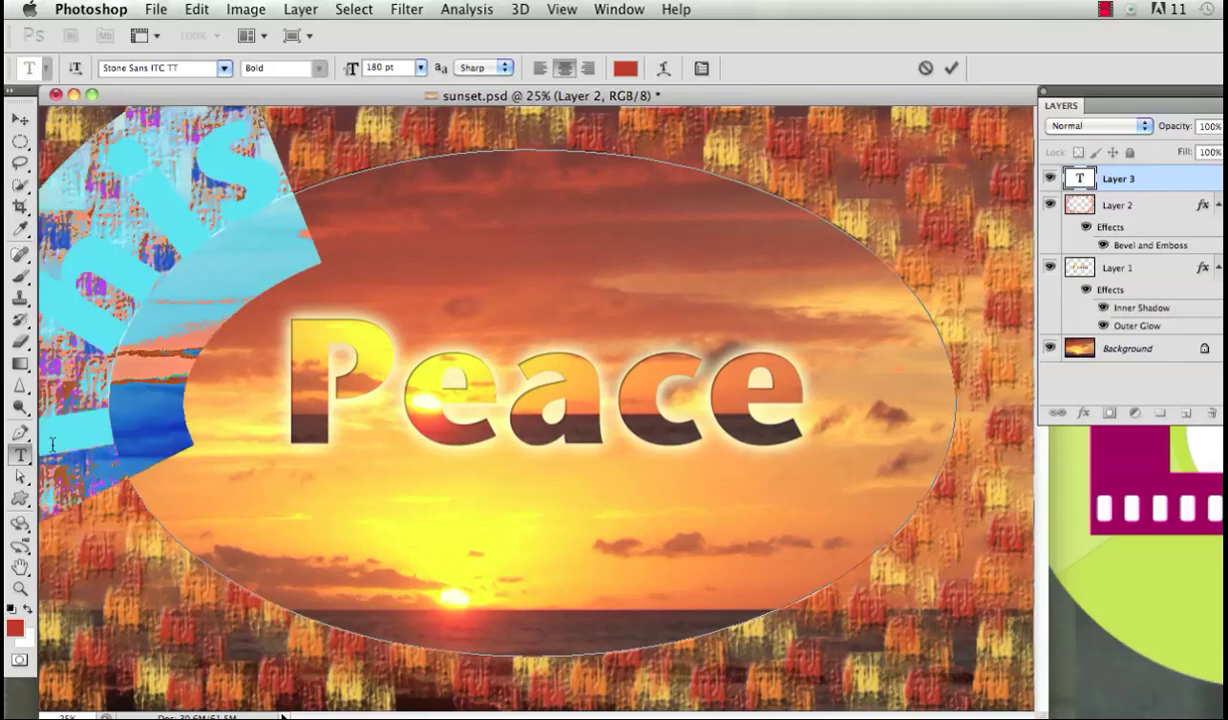
pyautogui.click(225, 75)
pyautogui.click(200, 78)
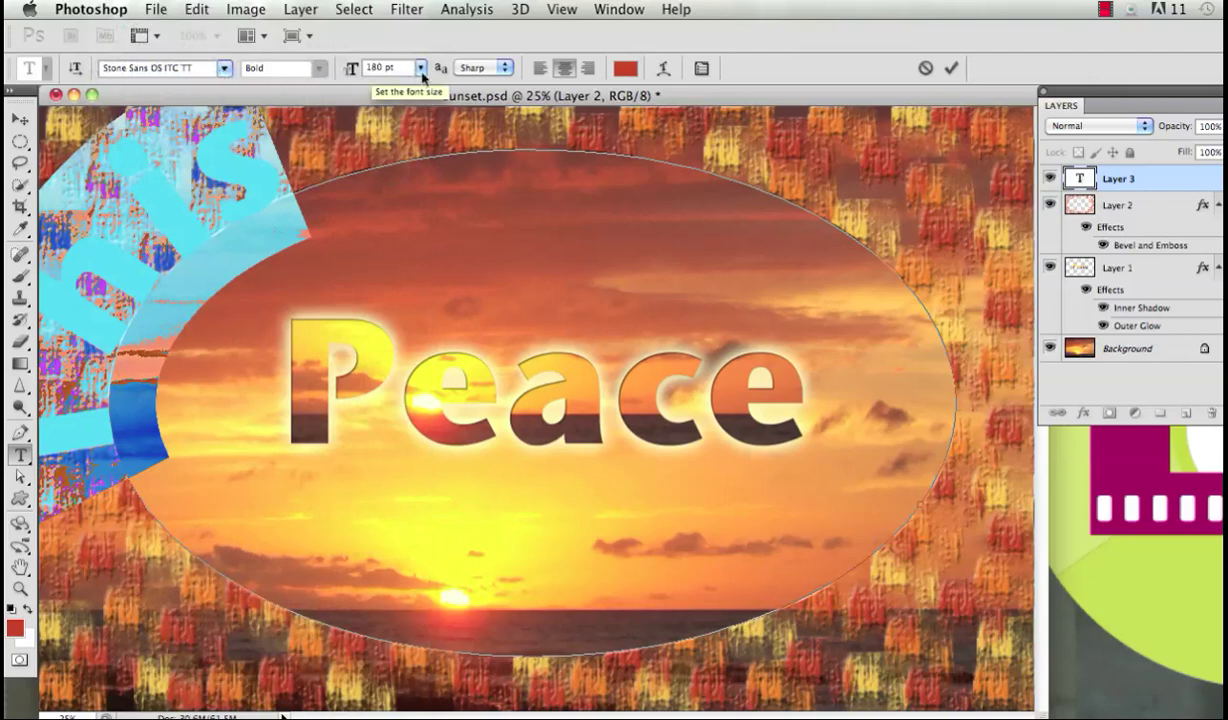
pyautogui.click(422, 77)
pyautogui.click(416, 170)
pyautogui.click(626, 69)
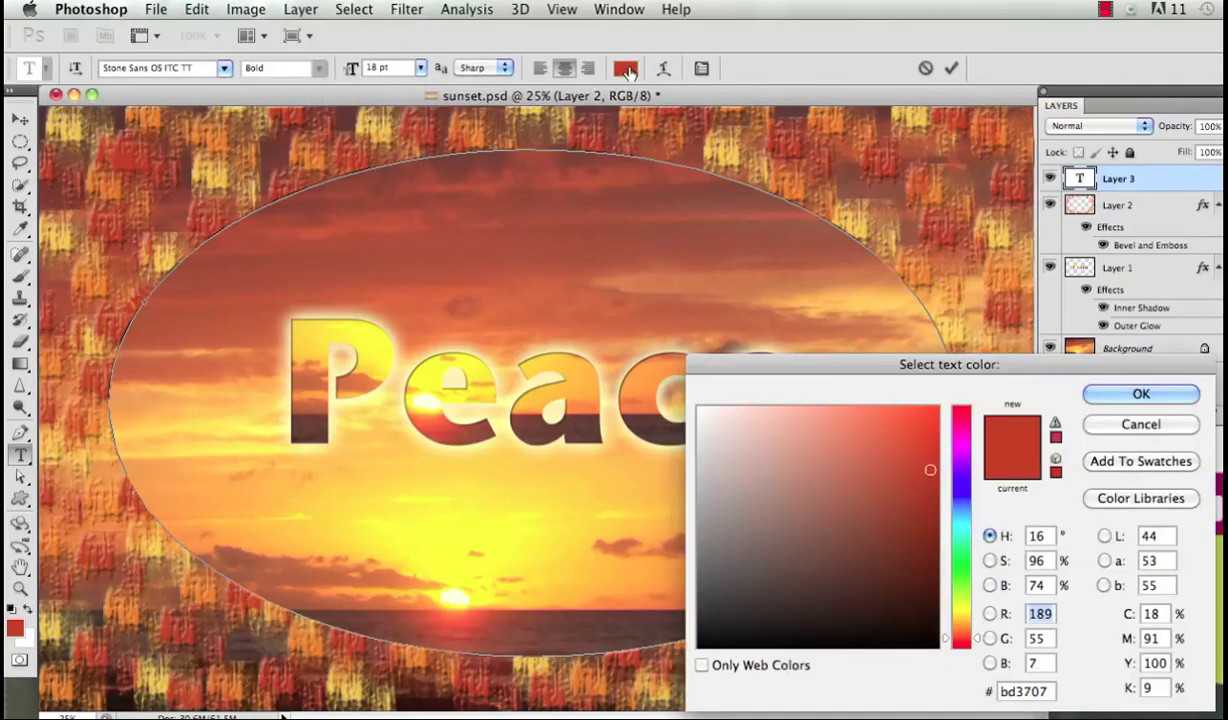
pyautogui.click(1114, 400)
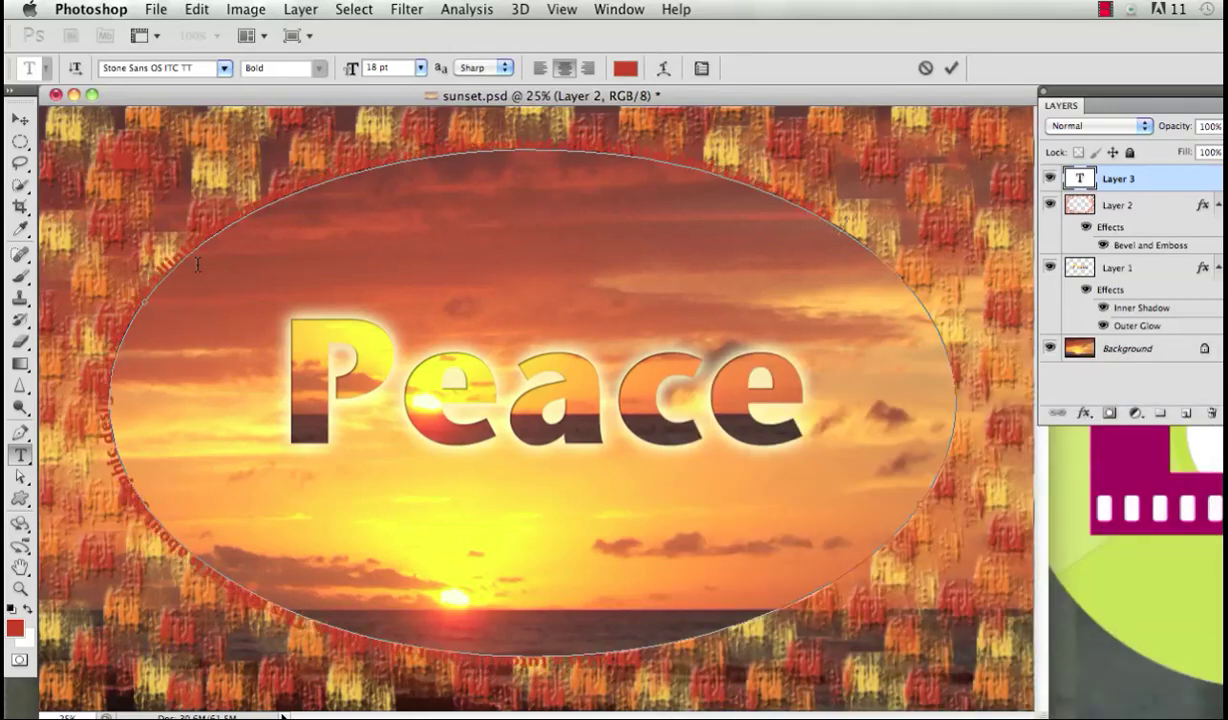
# Commit the curved text and give it an Outer Glow with 43 px size and 2% spread.
pyautogui.click(950, 67)
pyautogui.click(300, 12)
pyautogui.moveTo(378, 130)
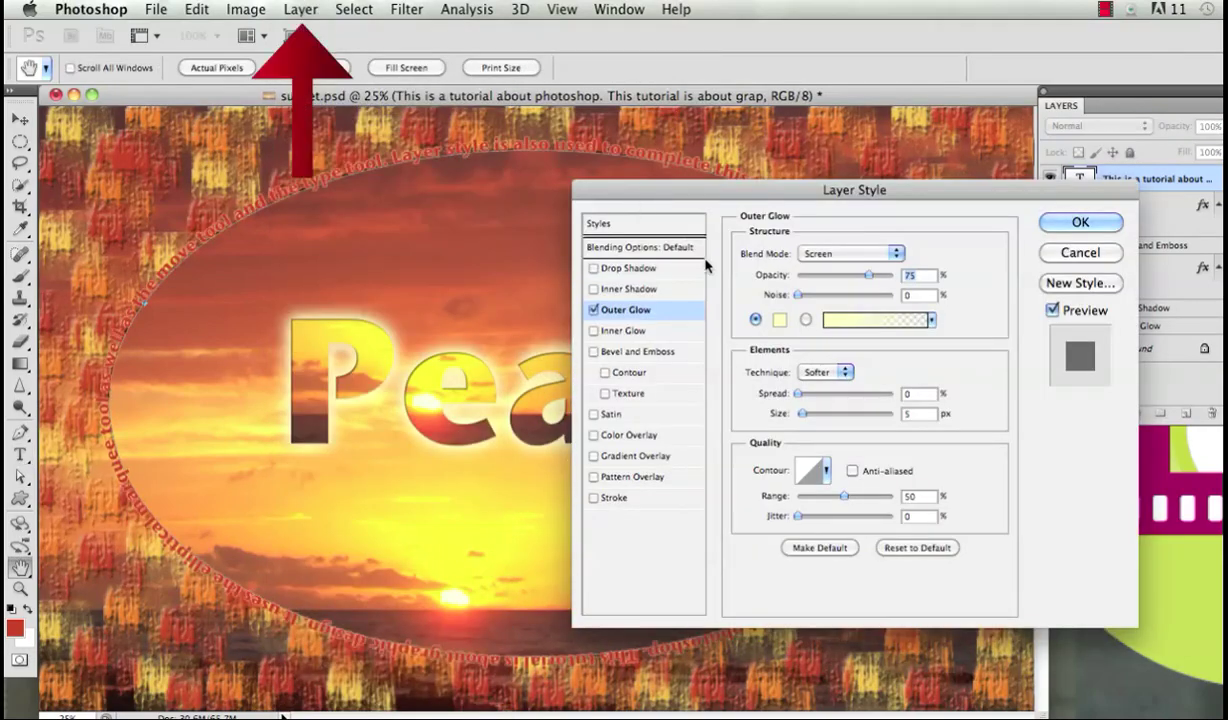
pyautogui.moveTo(801, 413)
pyautogui.mouseDown()
pyautogui.moveTo(814, 417)
pyautogui.moveTo(773, 390)
pyautogui.moveTo(818, 417)
pyautogui.mouseUp()
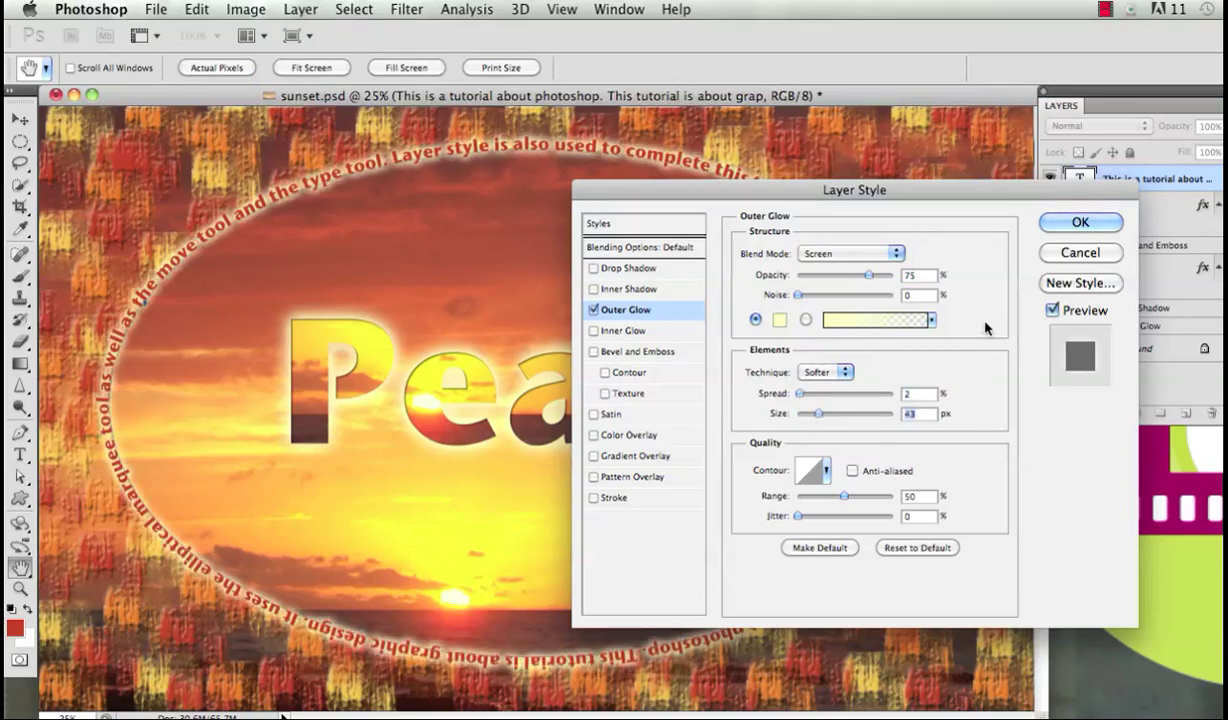
pyautogui.click(1080, 222)
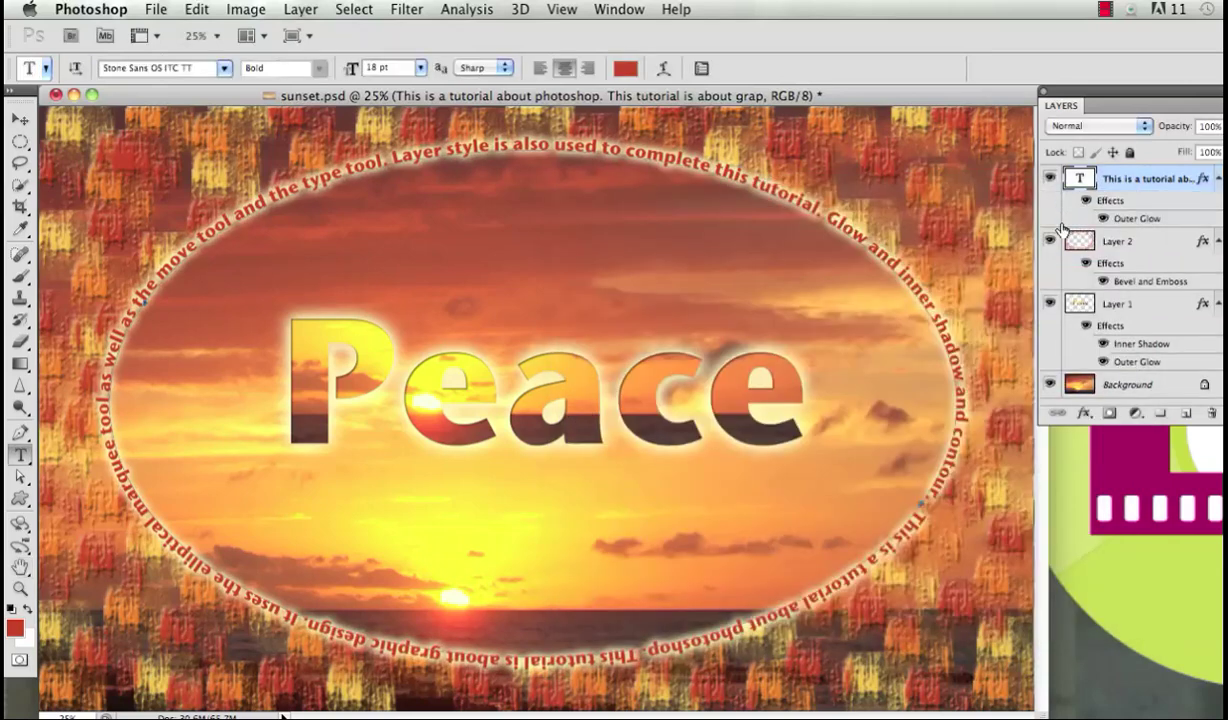